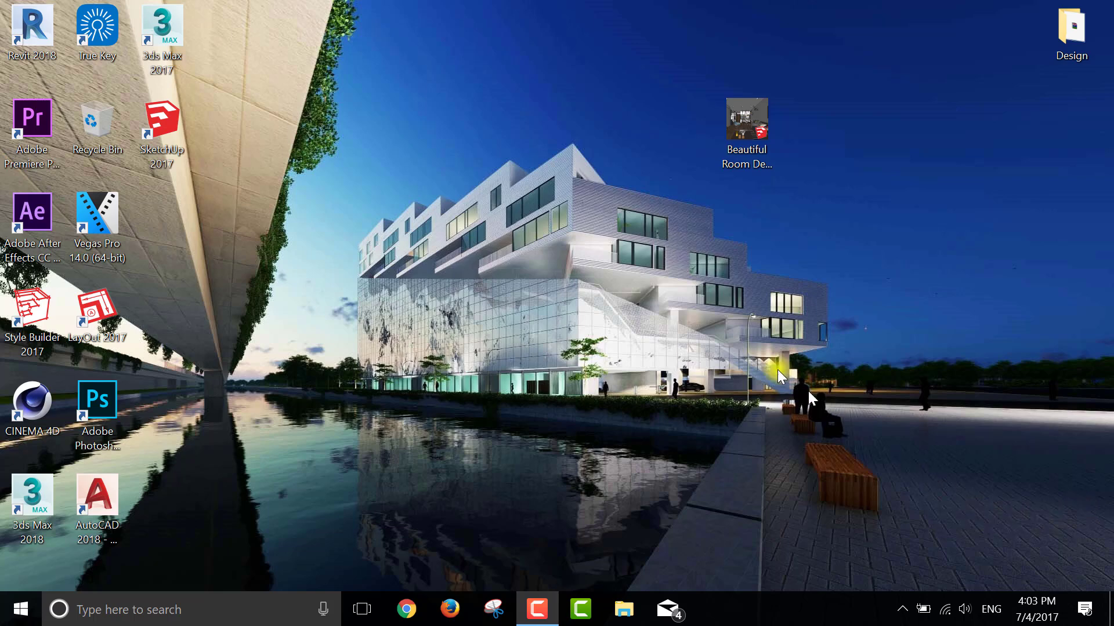
Step: Refresh the desktop and open Beautiful Room Design.skp in SketchUp Pro 2017
{"action": "right_click", "coordinate": [778, 369]}
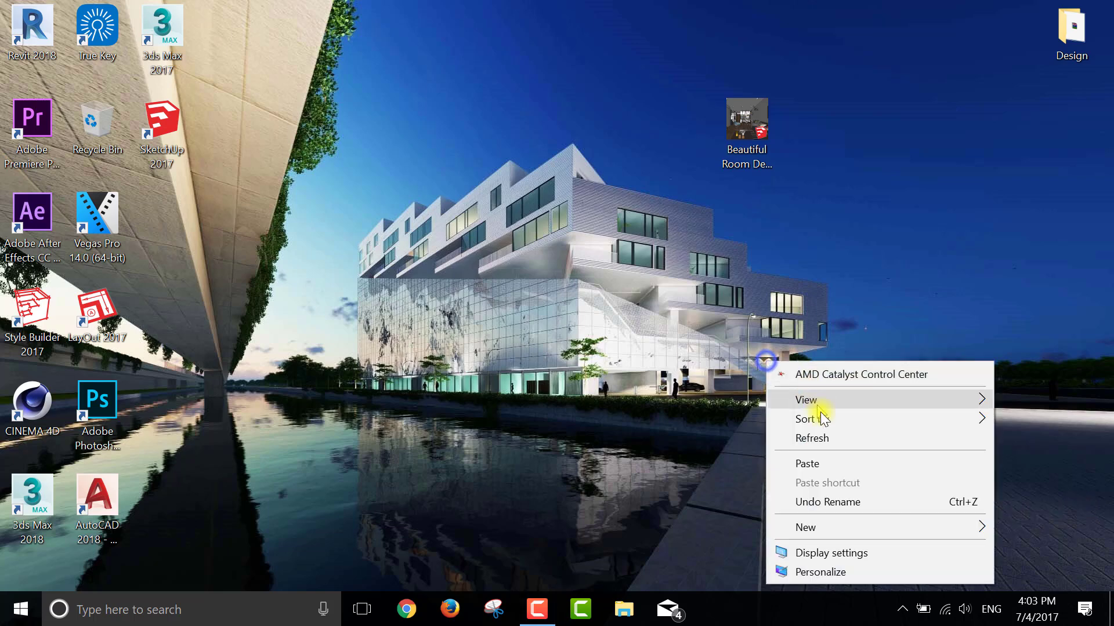
{"action": "left_click", "coordinate": [832, 441]}
{"action": "left_click", "coordinate": [734, 132]}
{"action": "double_click", "coordinate": [734, 131]}
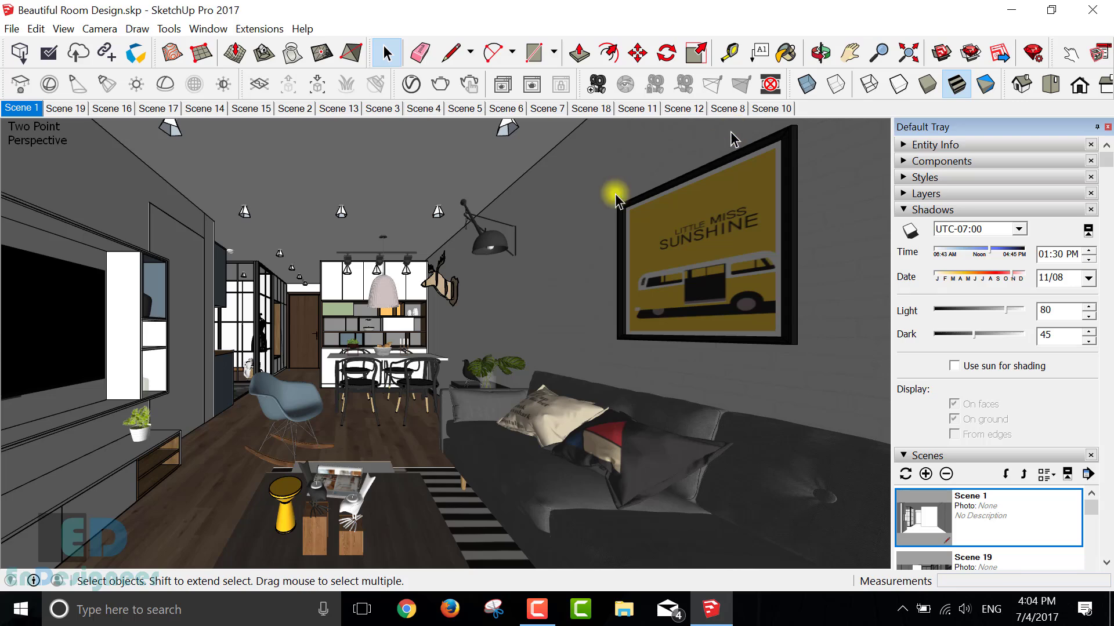
Step: Preview Scenes 19, 16, 6, 10, 8 and 7, then return to Scene 1
{"action": "left_click", "coordinate": [72, 108]}
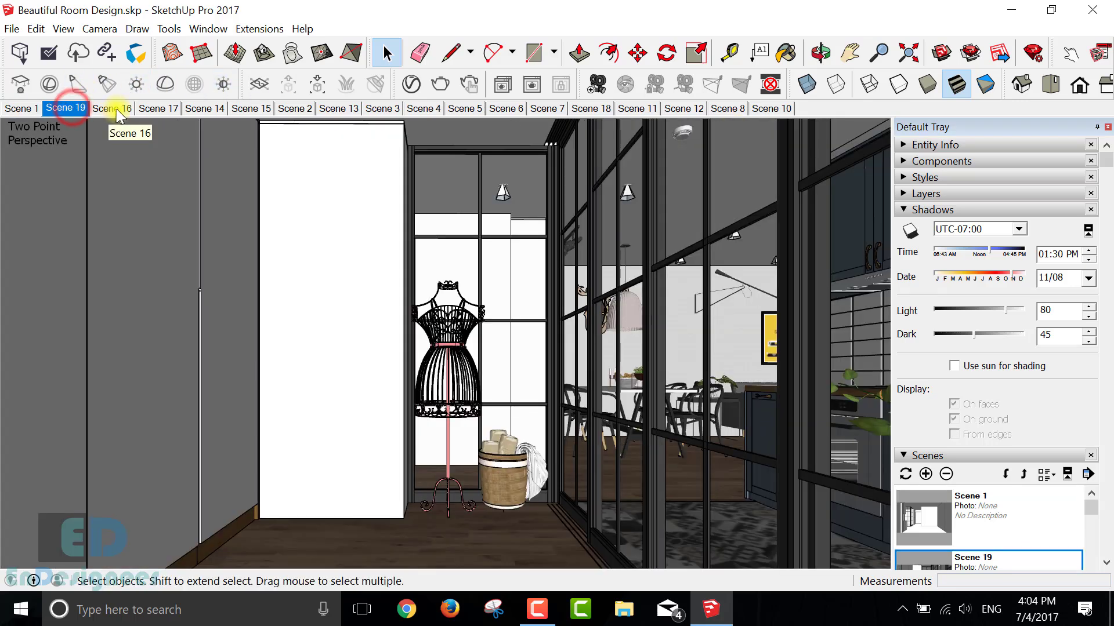
{"action": "left_click", "coordinate": [112, 108]}
{"action": "left_click", "coordinate": [510, 108]}
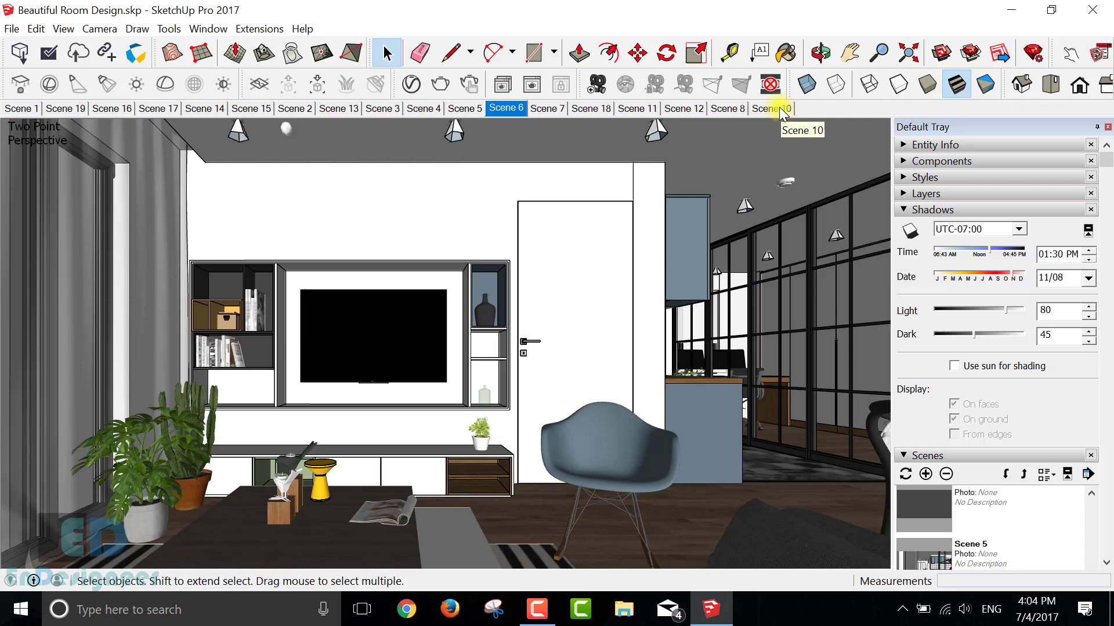
{"action": "left_click", "coordinate": [778, 108]}
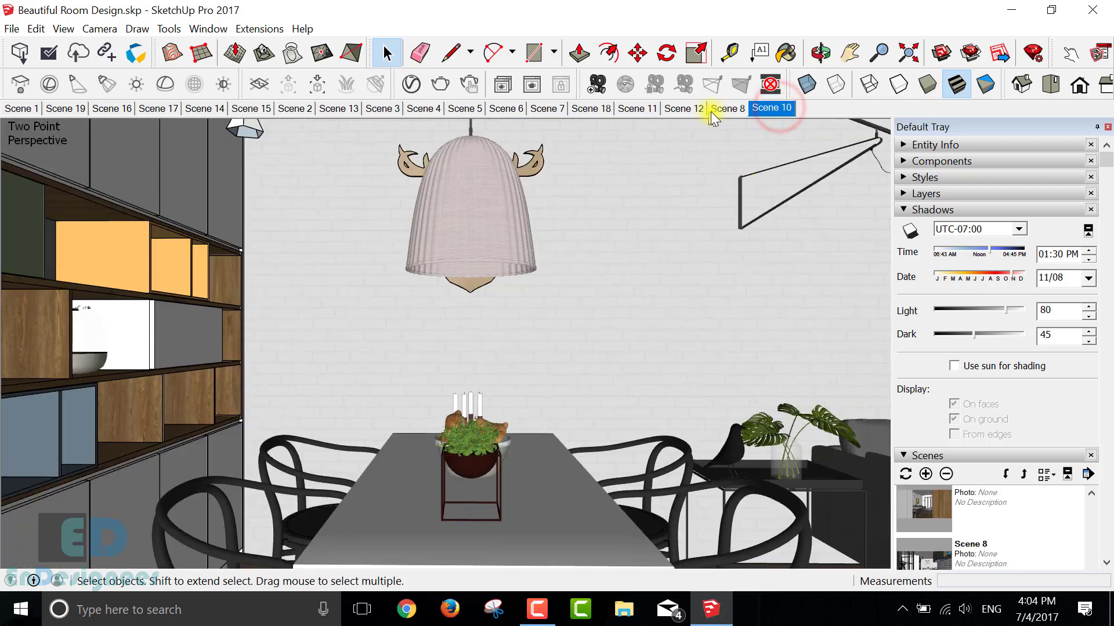
{"action": "left_click", "coordinate": [725, 108]}
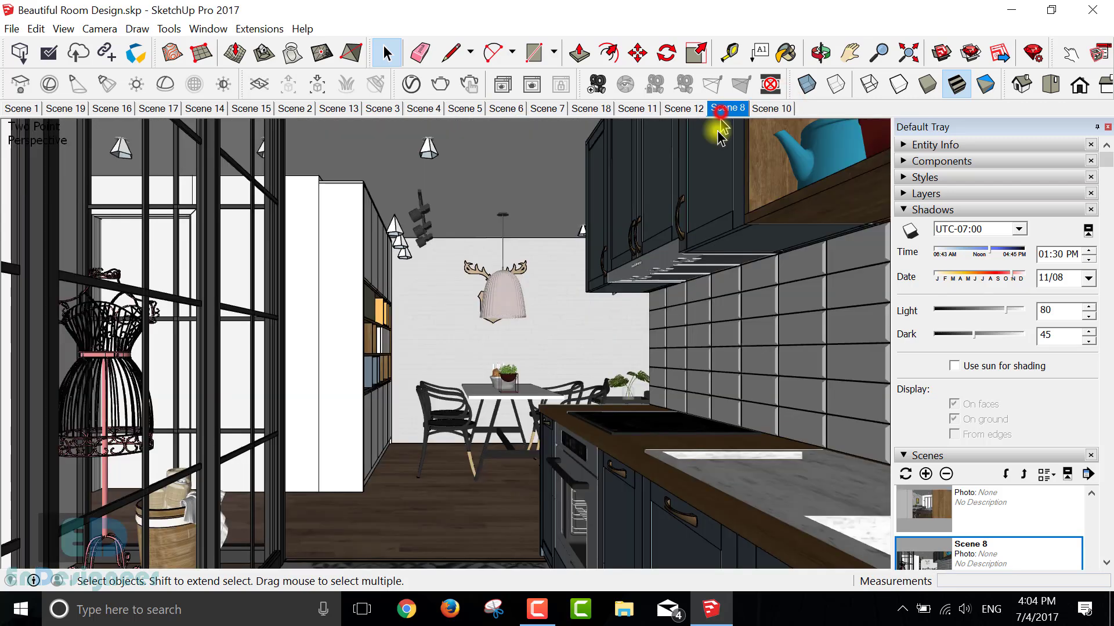
{"action": "left_click", "coordinate": [543, 107]}
{"action": "left_click", "coordinate": [34, 108]}
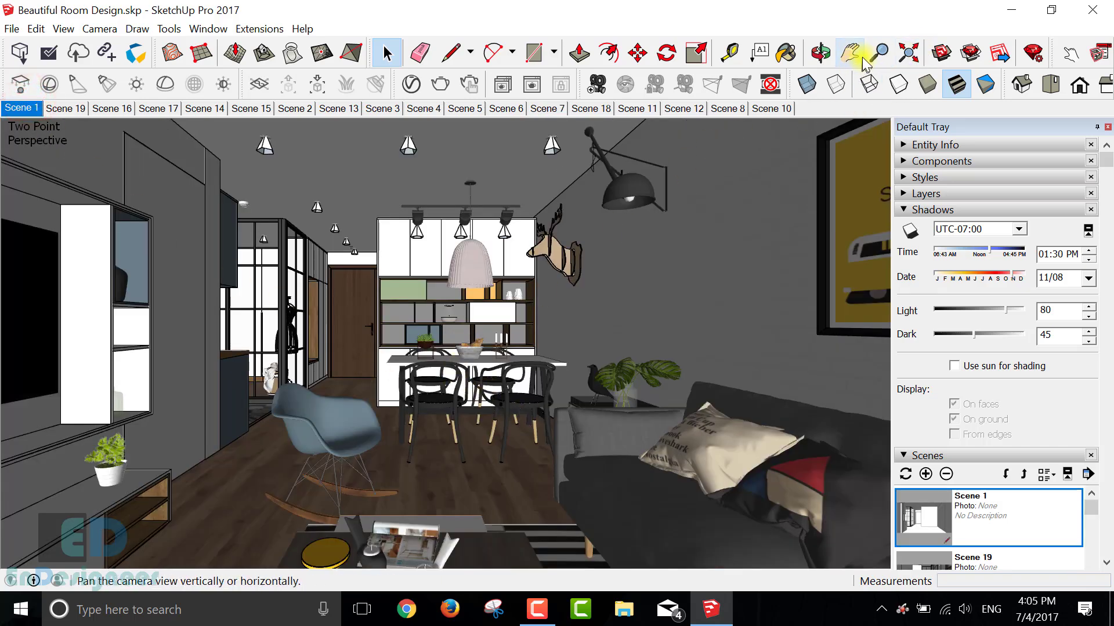
Step: Zoom and pan the Scene 1 living room view to frame it slightly wider
{"action": "left_click", "coordinate": [879, 52]}
{"action": "left_click_drag", "start_coordinate": [699, 234], "coordinate": [702, 291]}
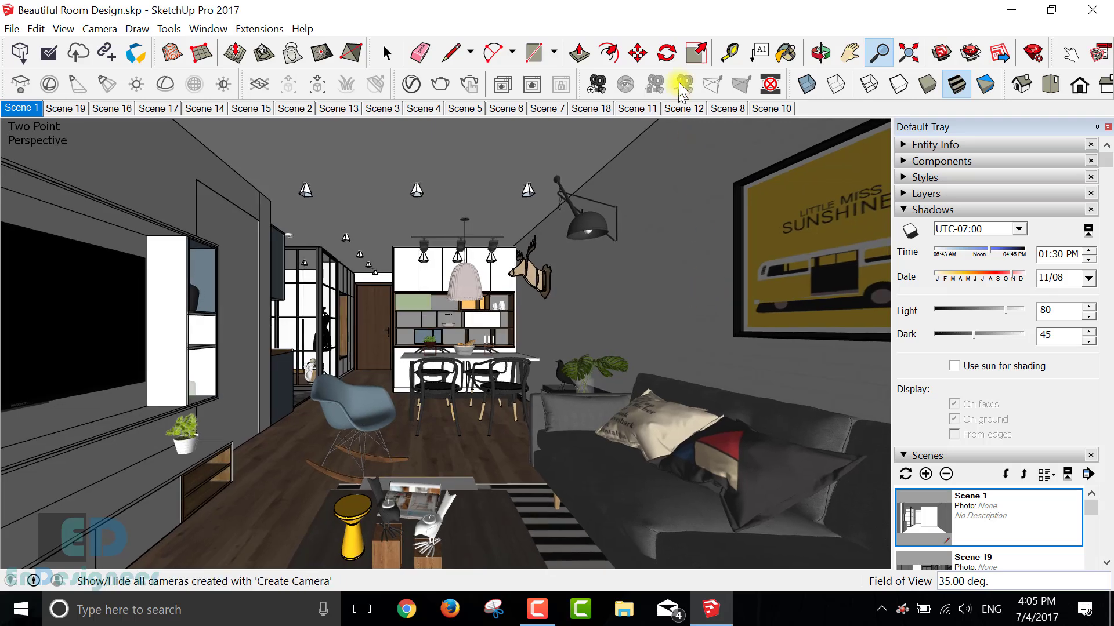
{"action": "left_click", "coordinate": [850, 52]}
{"action": "mouse_move", "coordinate": [691, 276]}
{"action": "left_mouse_down"}
{"action": "mouse_move", "coordinate": [671, 274]}
{"action": "mouse_move", "coordinate": [674, 301]}
{"action": "left_mouse_up"}
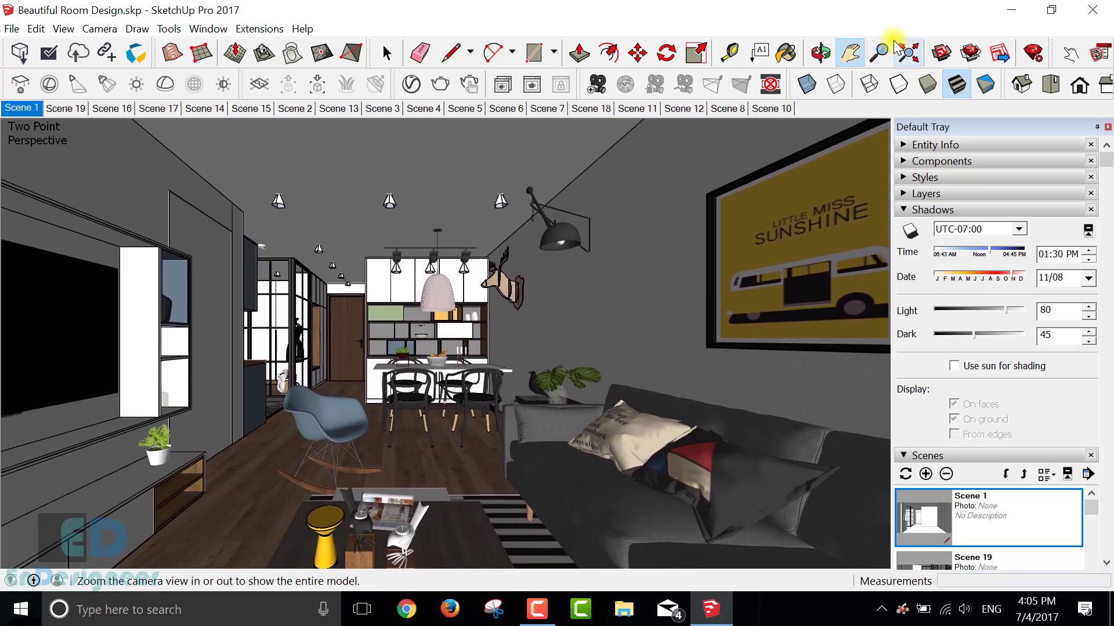
{"action": "left_click", "coordinate": [879, 52]}
{"action": "left_click_drag", "start_coordinate": [690, 216], "coordinate": [692, 237]}
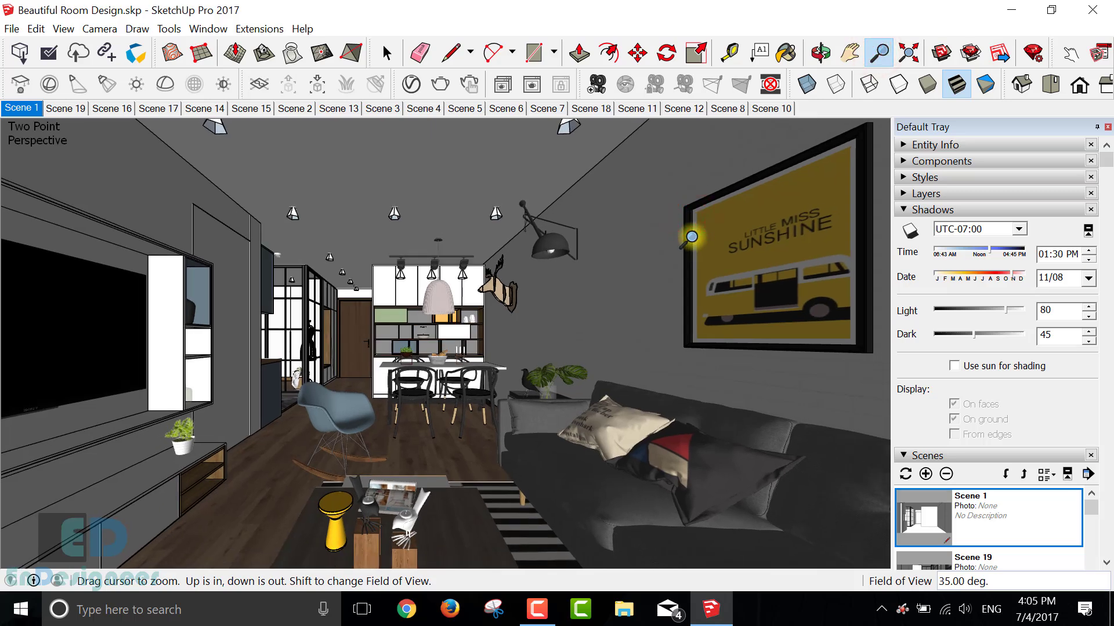
{"action": "left_click", "coordinate": [850, 52]}
{"action": "left_click_drag", "start_coordinate": [832, 151], "coordinate": [840, 150]}
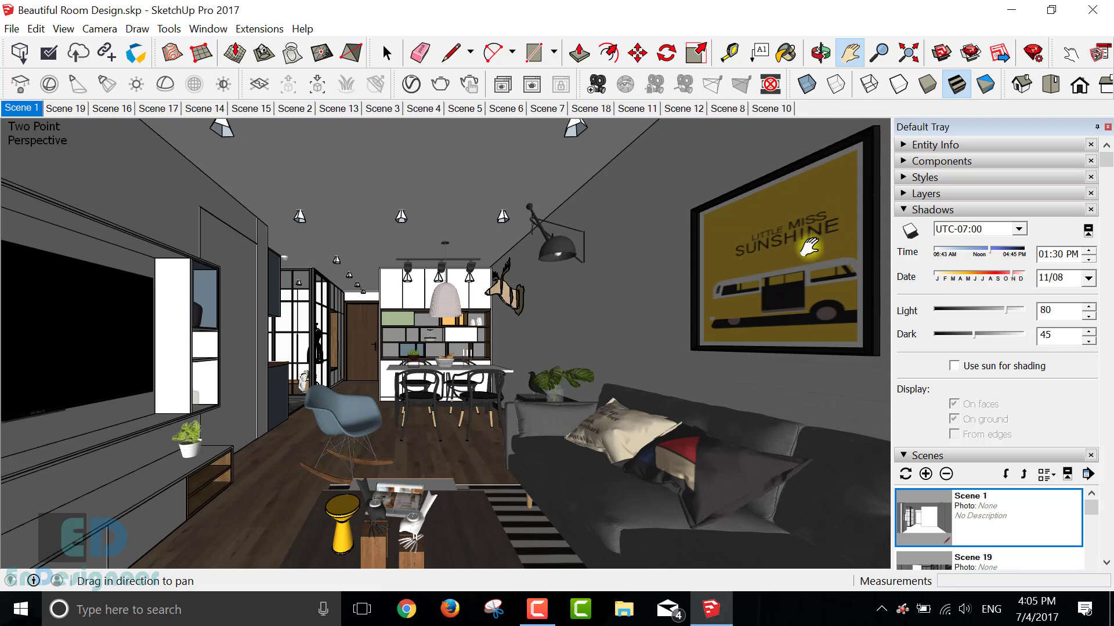
Step: In the V-Ray Asset Editor settings, set the Render Output aspect ratio to 16:9 Widescreen
{"action": "left_click", "coordinate": [412, 84]}
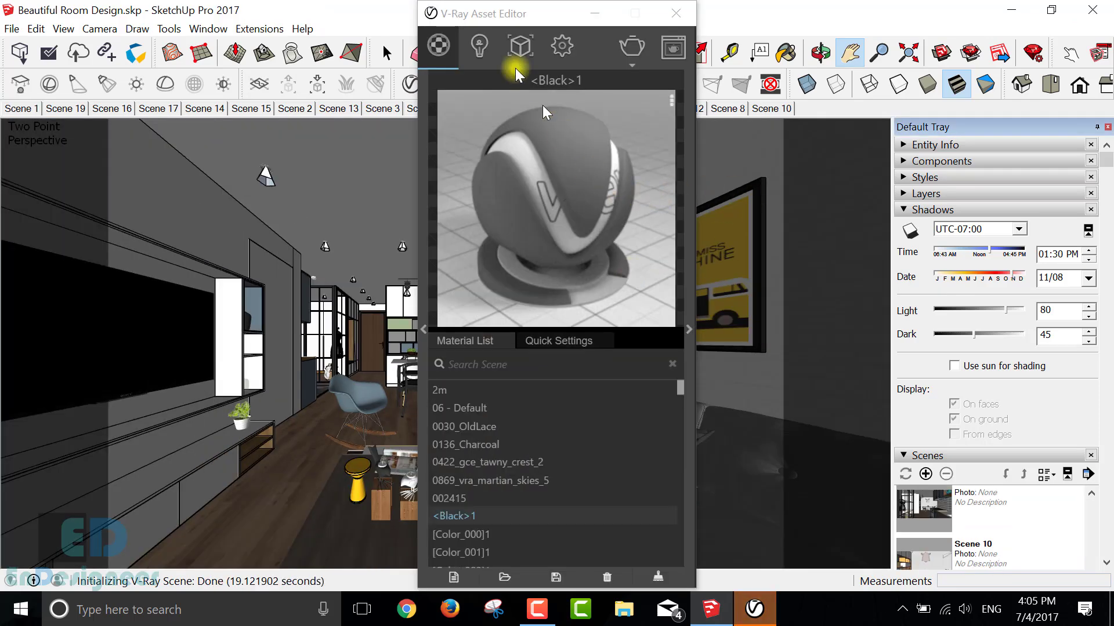
{"action": "left_click", "coordinate": [479, 44]}
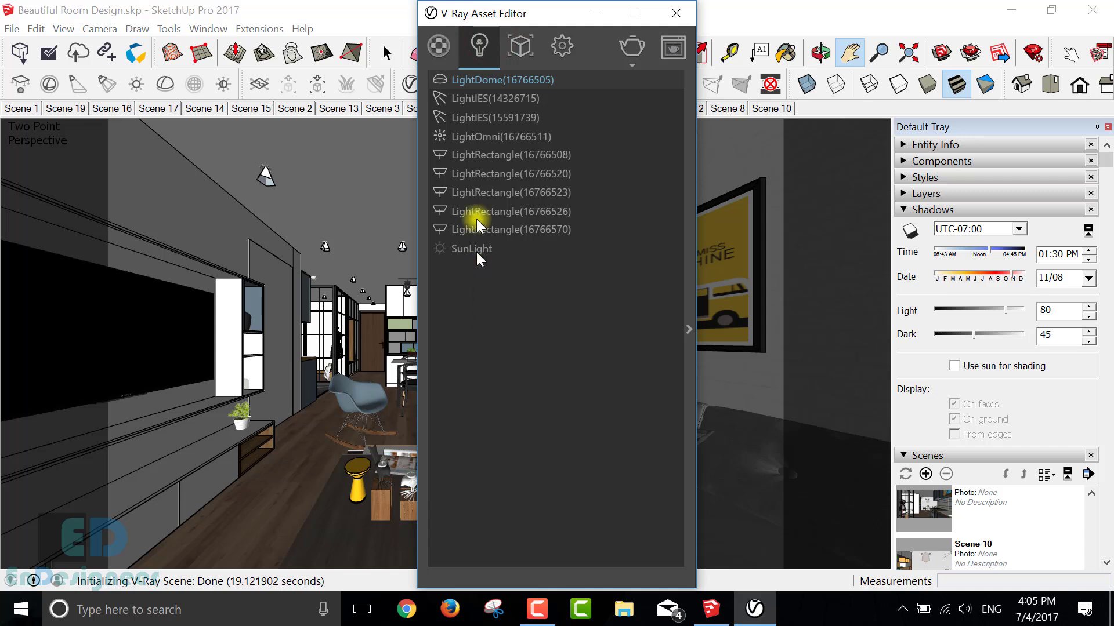
{"action": "left_click", "coordinate": [508, 51]}
{"action": "left_click", "coordinate": [561, 46]}
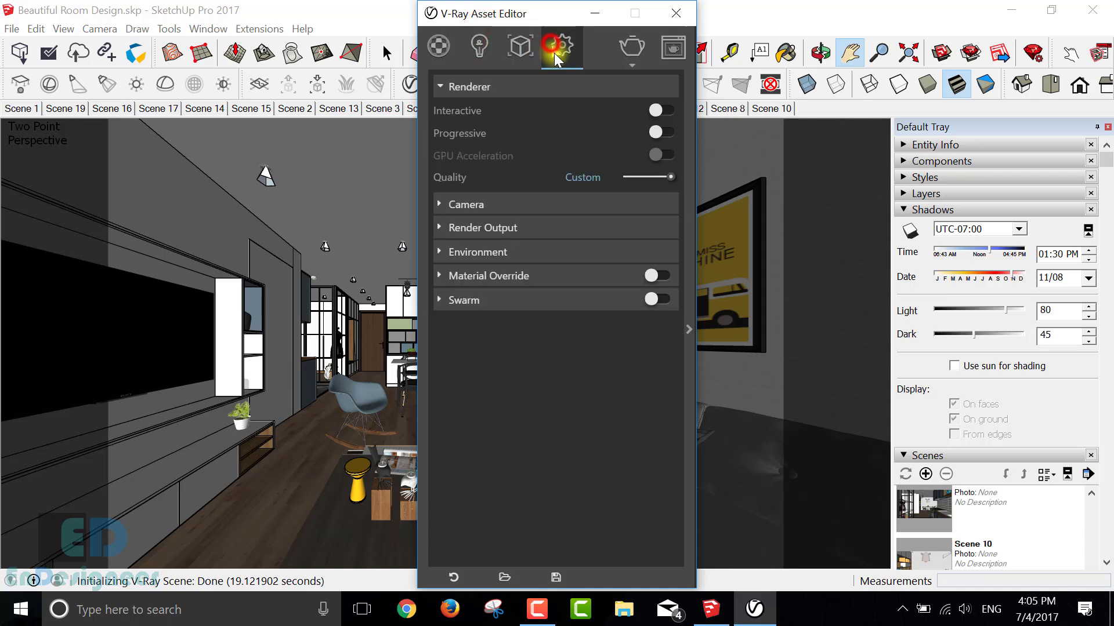
{"action": "left_click", "coordinate": [483, 226]}
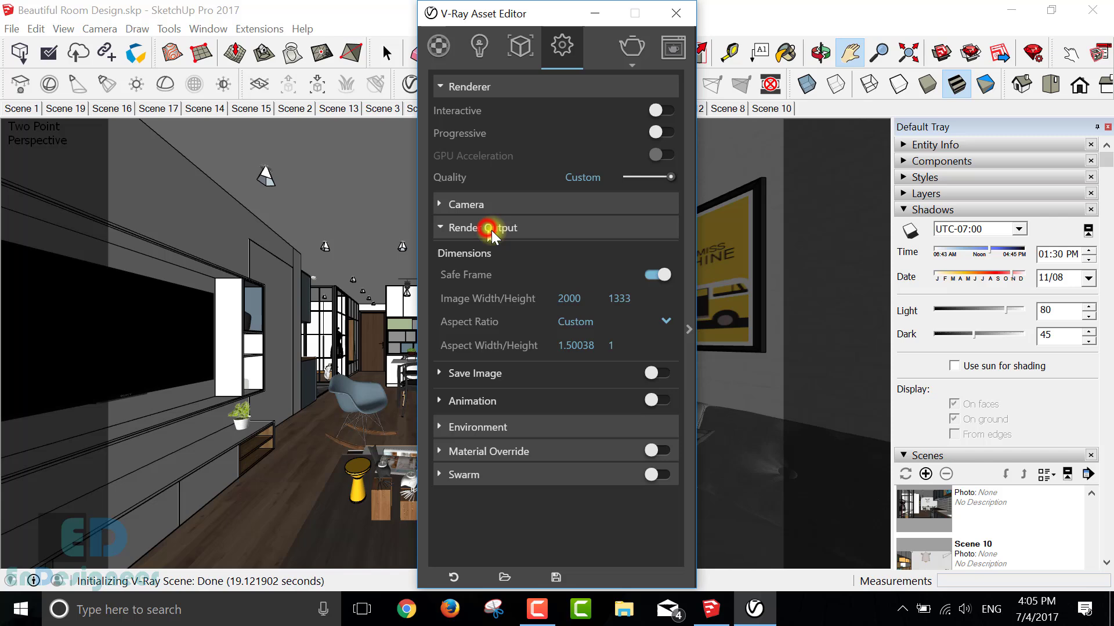
{"action": "left_click", "coordinate": [579, 324]}
{"action": "left_click", "coordinate": [597, 343]}
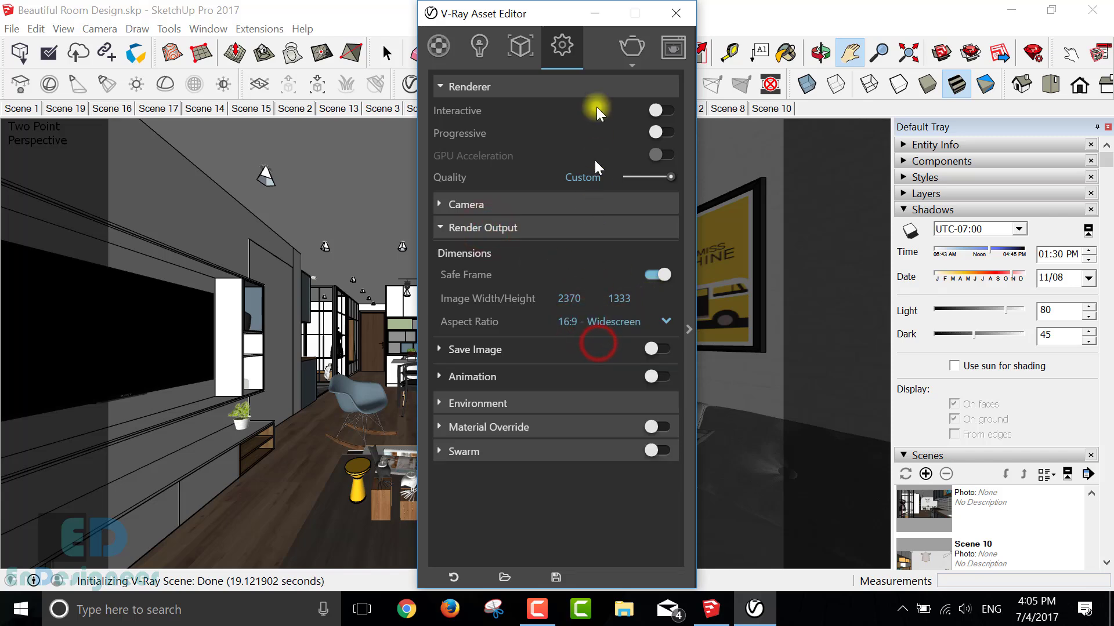
Step: Set the render image size to 1280 × 720, repositioning the editor window around the viewport
{"action": "left_click_drag", "start_coordinate": [541, 17], "coordinate": [924, 121]}
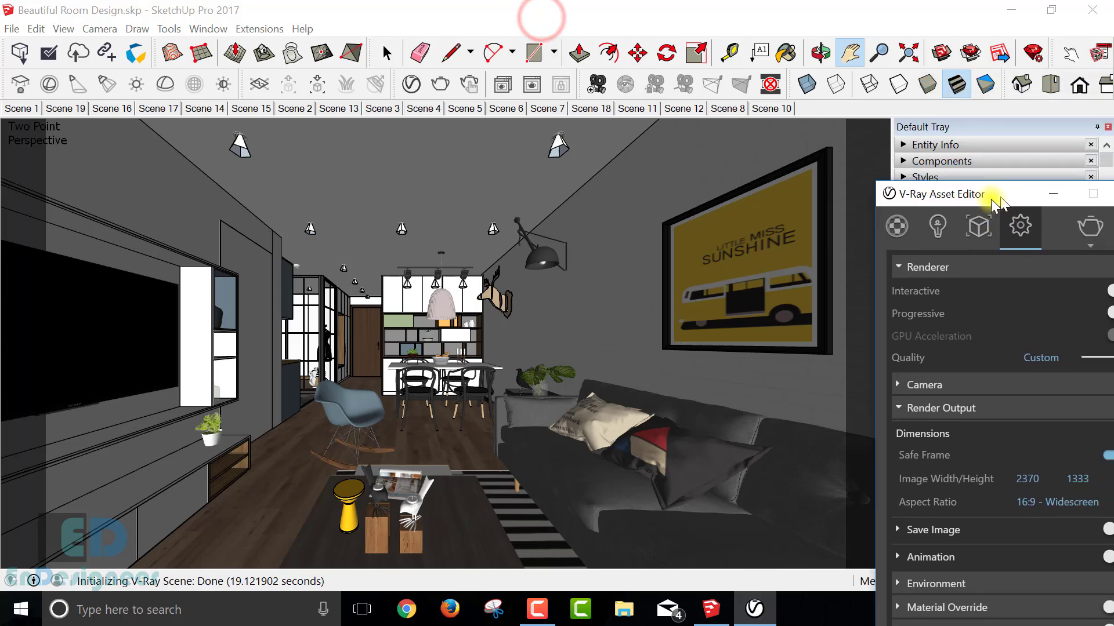
{"action": "left_click", "coordinate": [958, 401]}
{"action": "type", "text": "1280"}
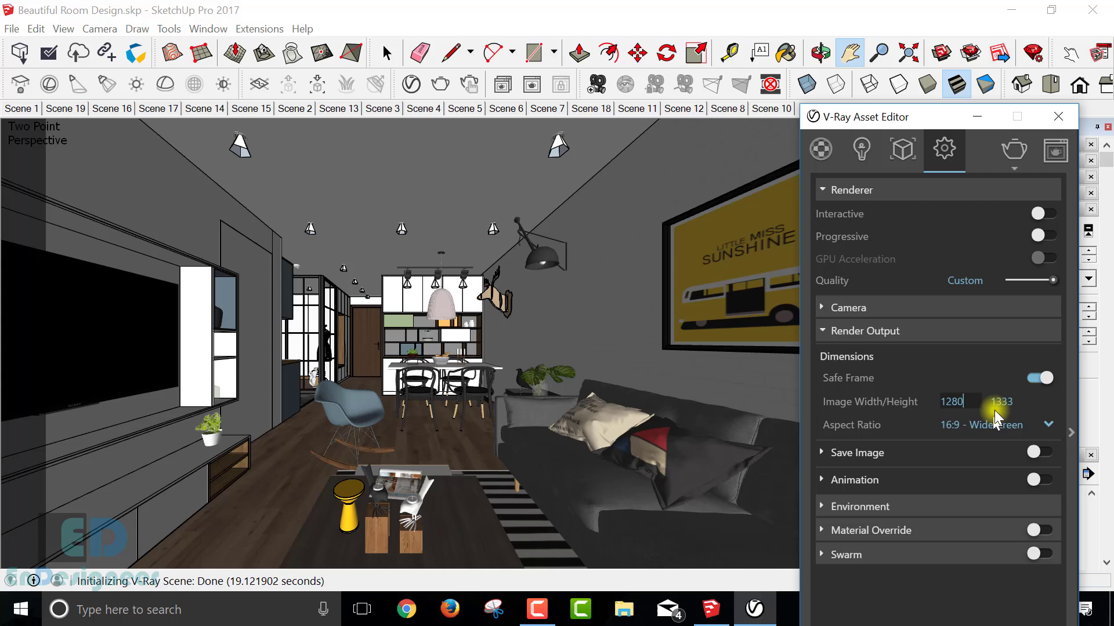
{"action": "left_click", "coordinate": [996, 401]}
{"action": "type", "text": "720"}
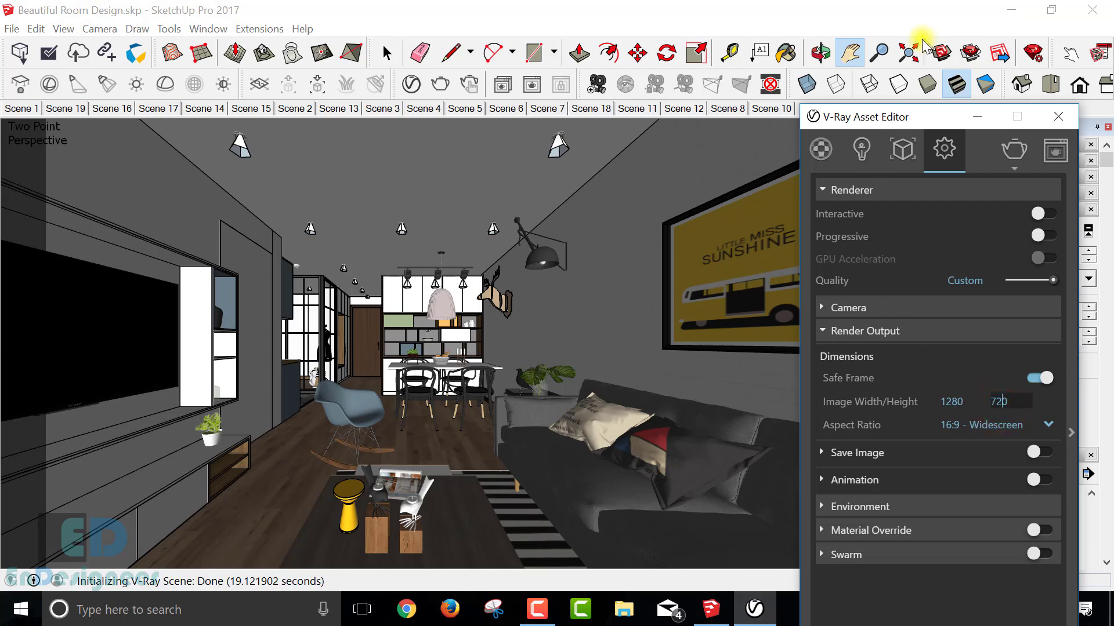
{"action": "mouse_move", "coordinate": [889, 123]}
{"action": "left_mouse_down"}
{"action": "mouse_move", "coordinate": [982, 409]}
{"action": "mouse_move", "coordinate": [988, 401]}
{"action": "left_mouse_up"}
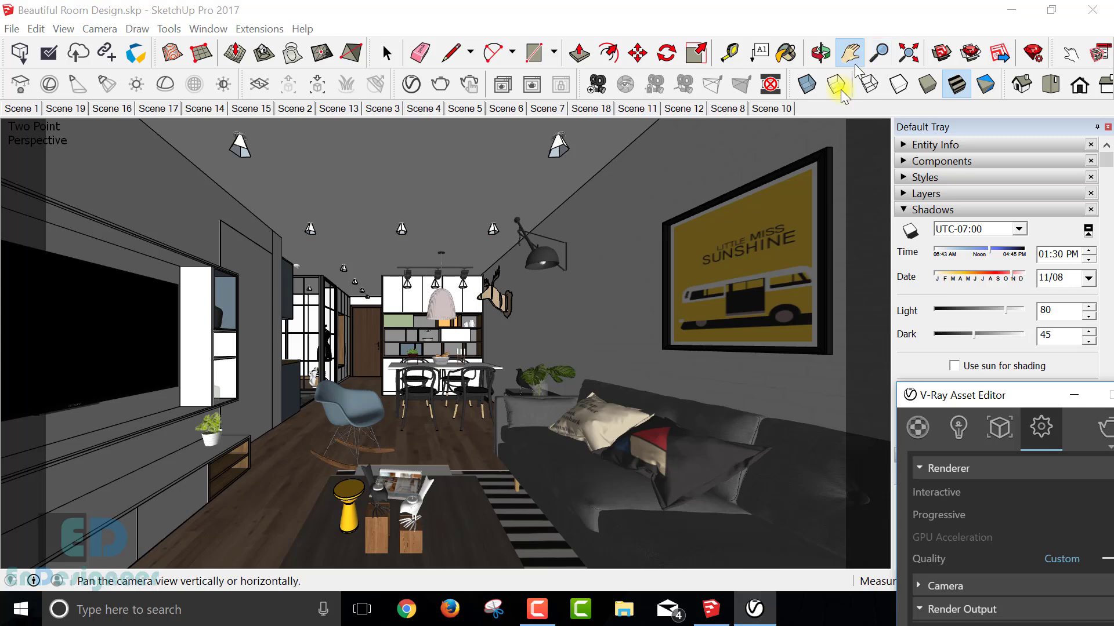
{"action": "left_click_drag", "start_coordinate": [641, 426], "coordinate": [638, 409]}
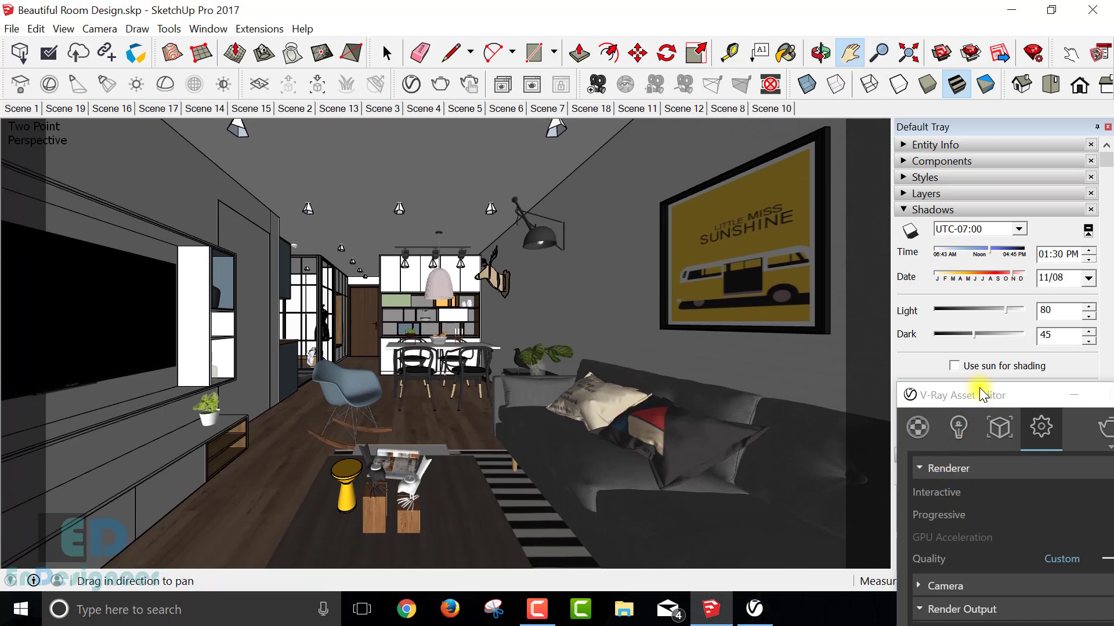
{"action": "left_click_drag", "start_coordinate": [968, 396], "coordinate": [701, 55]}
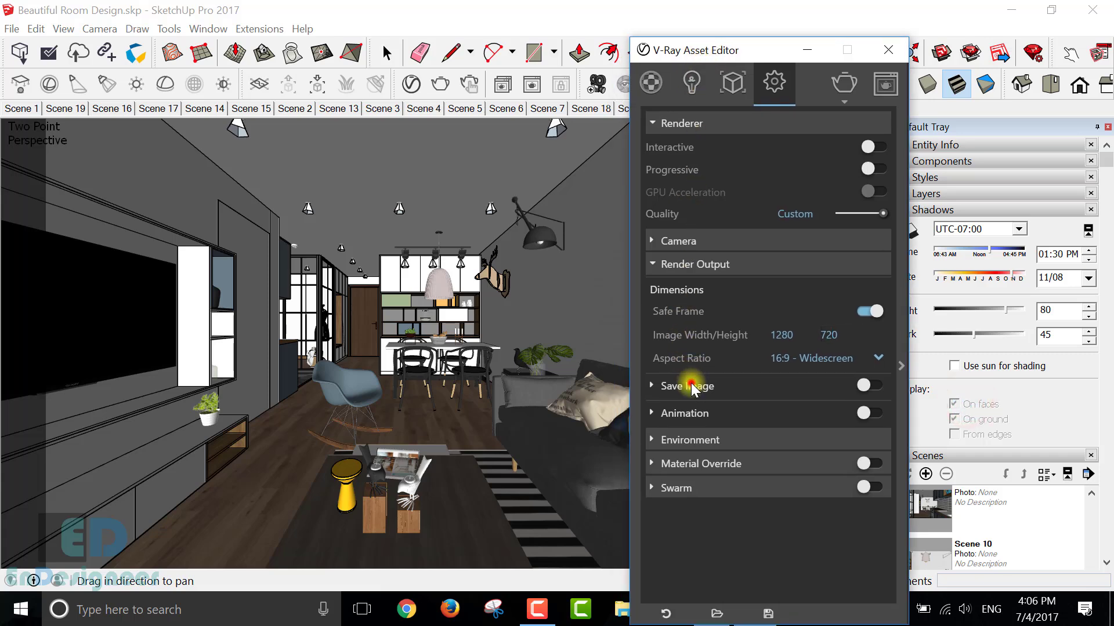
Step: Turn on Save Image, saving to Beautiful Room Design Render.png on the Desktop
{"action": "left_click", "coordinate": [687, 386]}
{"action": "left_click", "coordinate": [868, 386]}
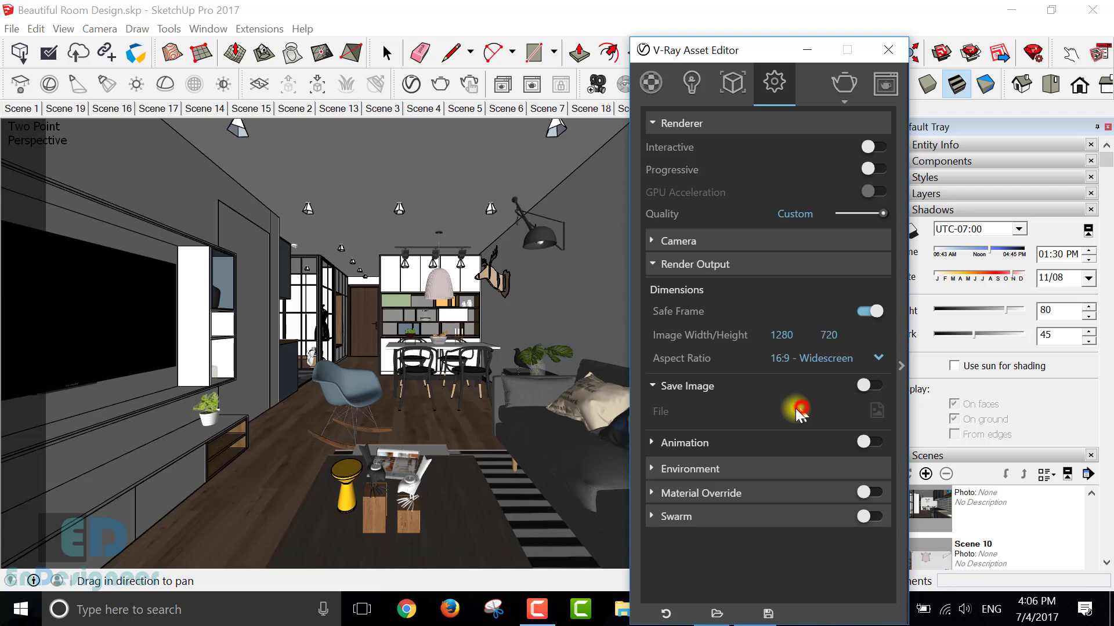
{"action": "left_click", "coordinate": [876, 412]}
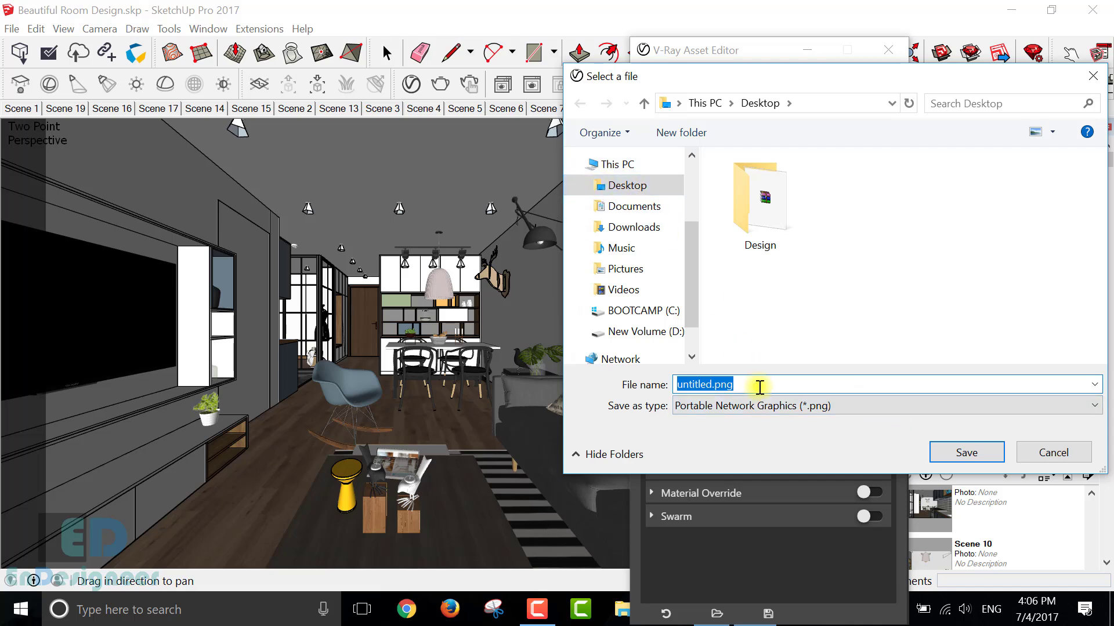
{"action": "type", "text": "Bea"}
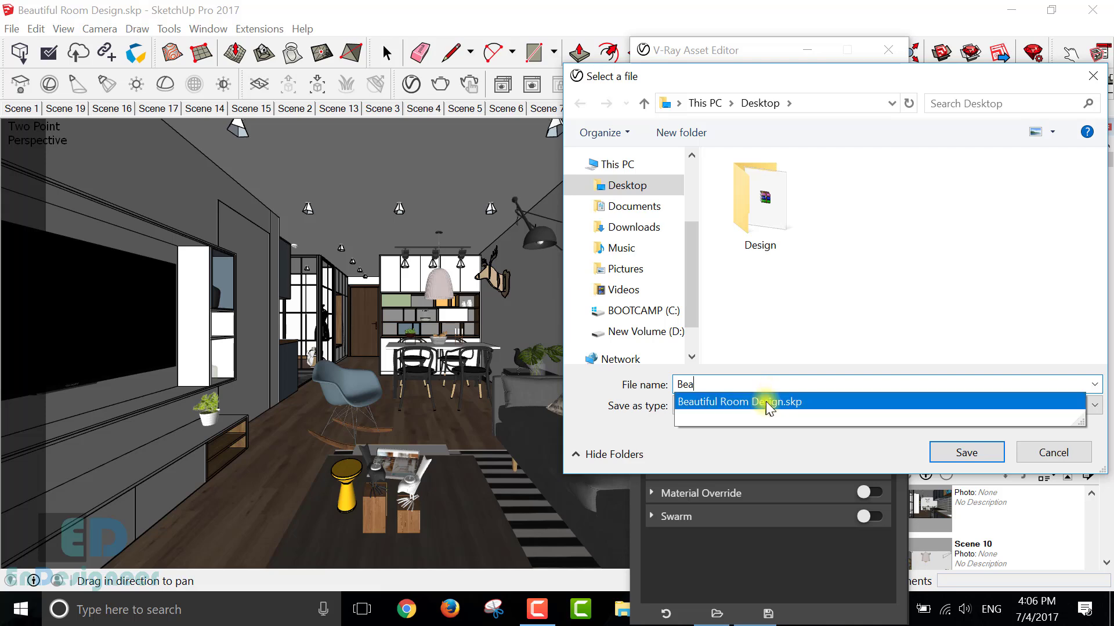
{"action": "left_click", "coordinate": [770, 402]}
{"action": "left_click", "coordinate": [824, 384]}
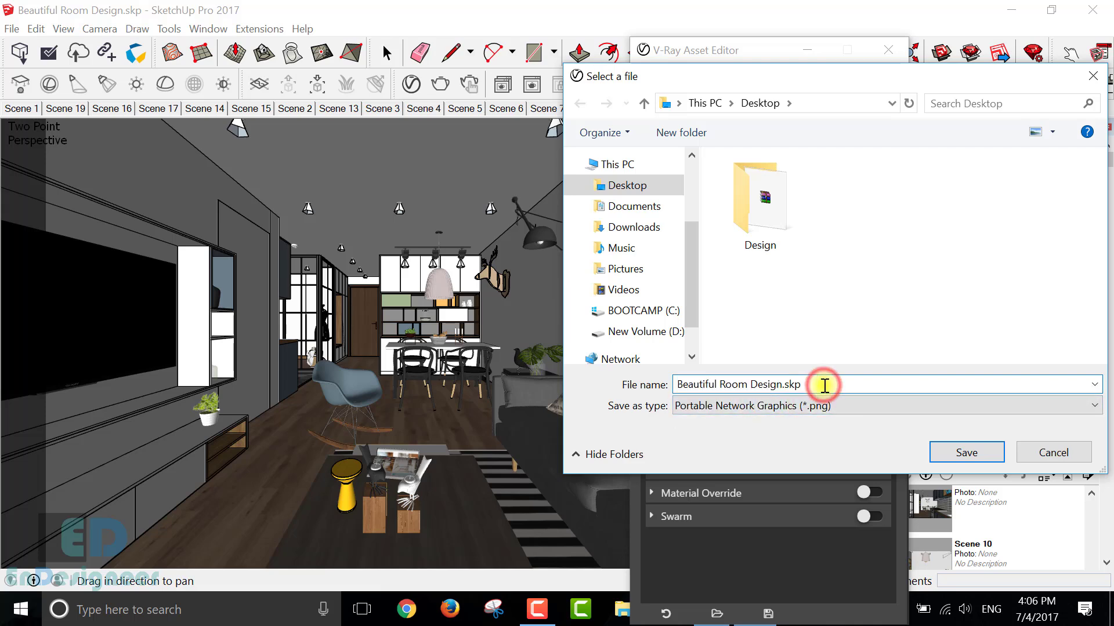
{"action": "key", "text": "BackSpace"}
{"action": "key", "text": "BackSpace"}
{"action": "key", "text": "BackSpace"}
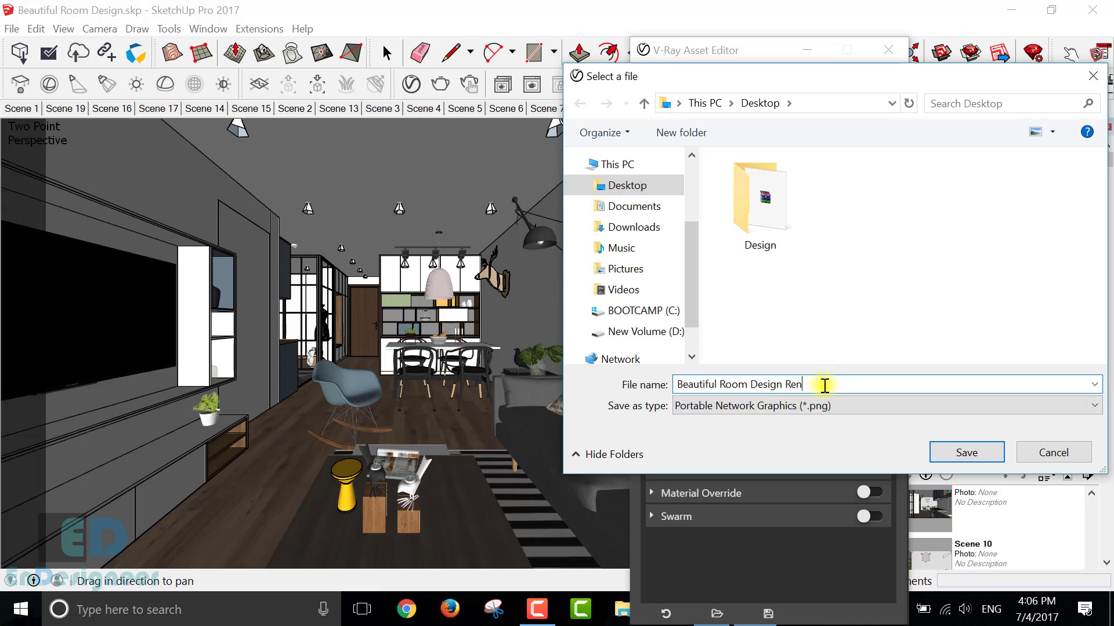
{"action": "left_click", "coordinate": [943, 448]}
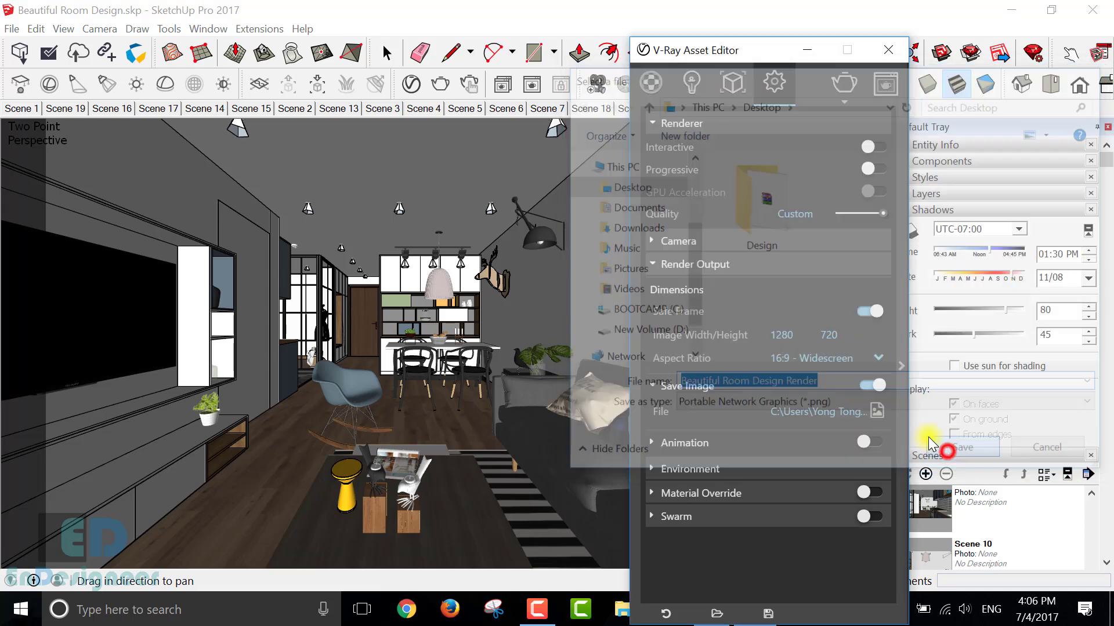
Step: Expand the Environment settings and the Environment Overrides section
{"action": "left_click", "coordinate": [728, 468]}
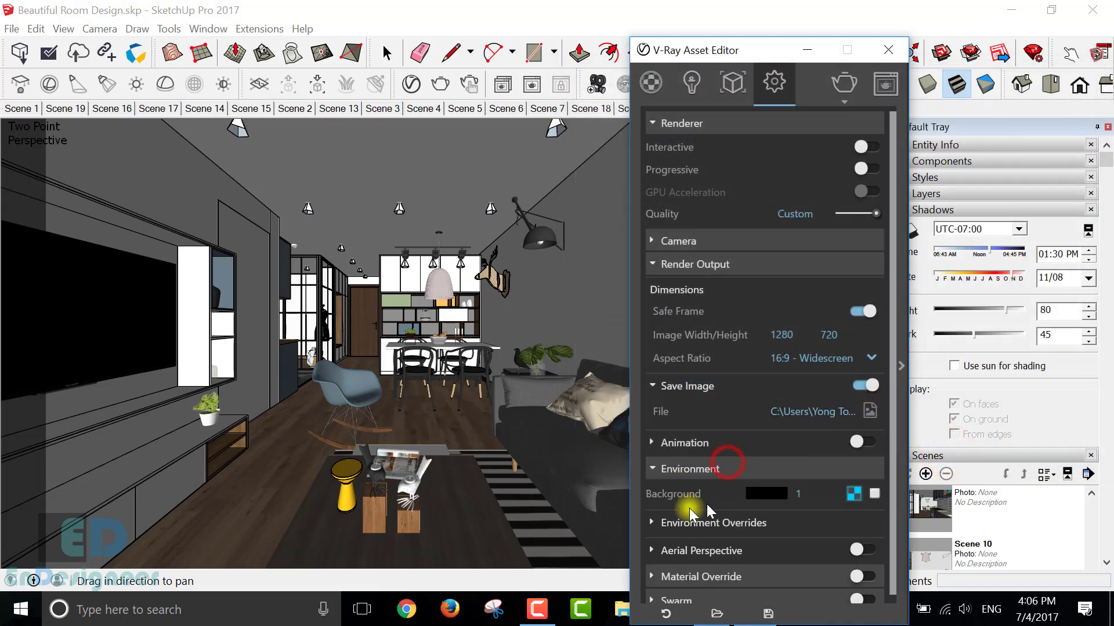
{"action": "left_click", "coordinate": [734, 522]}
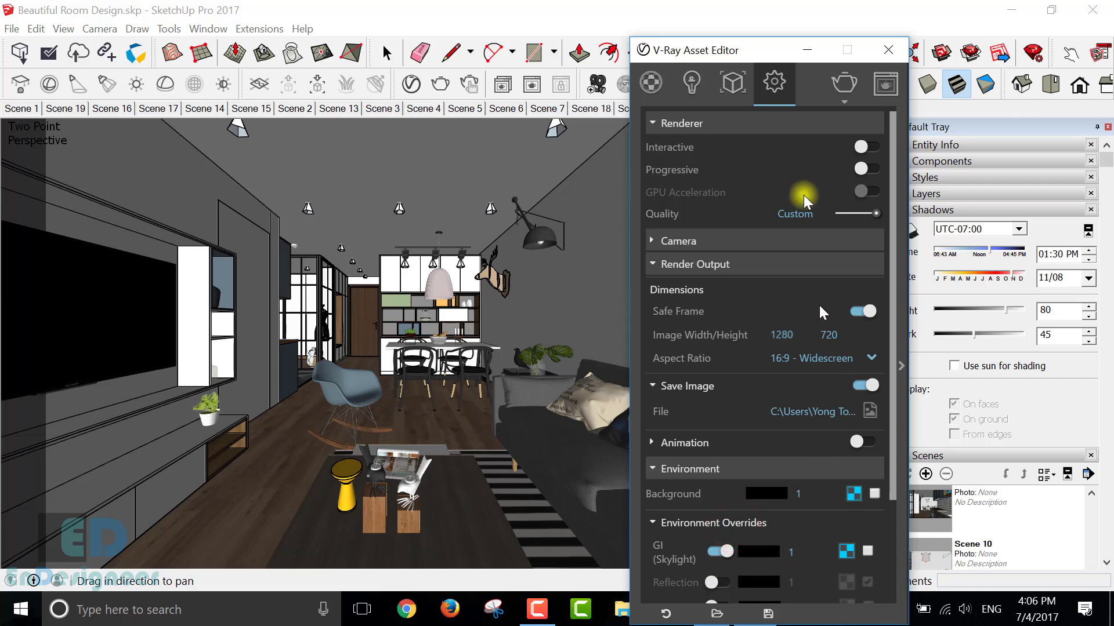
{"action": "left_click_drag", "start_coordinate": [737, 49], "coordinate": [658, 19]}
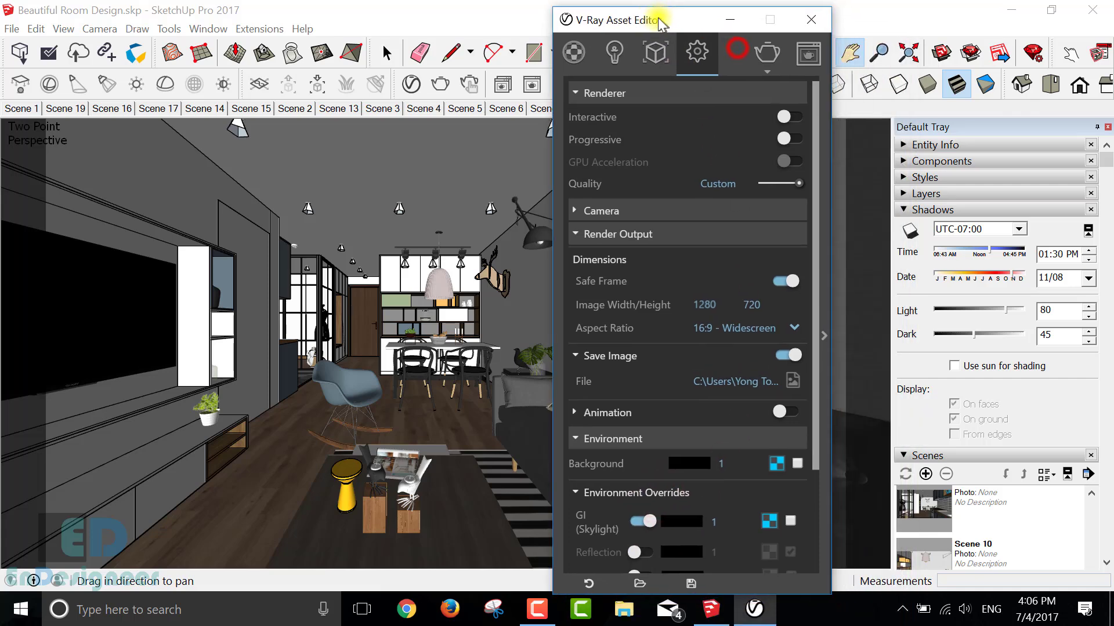
Step: Open Global Illumination and keep Irradiance map primary and Light cache secondary
{"action": "left_click", "coordinate": [826, 344]}
{"action": "left_click_drag", "start_coordinate": [860, 23], "coordinate": [761, 20]}
{"action": "left_click", "coordinate": [787, 73]}
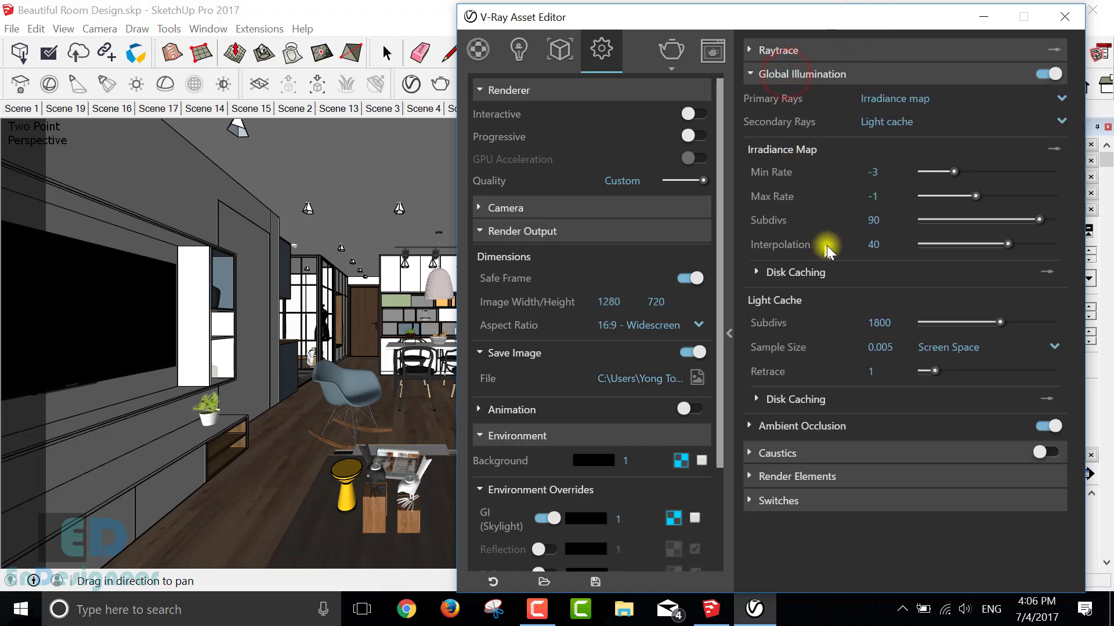
{"action": "left_click", "coordinate": [903, 100]}
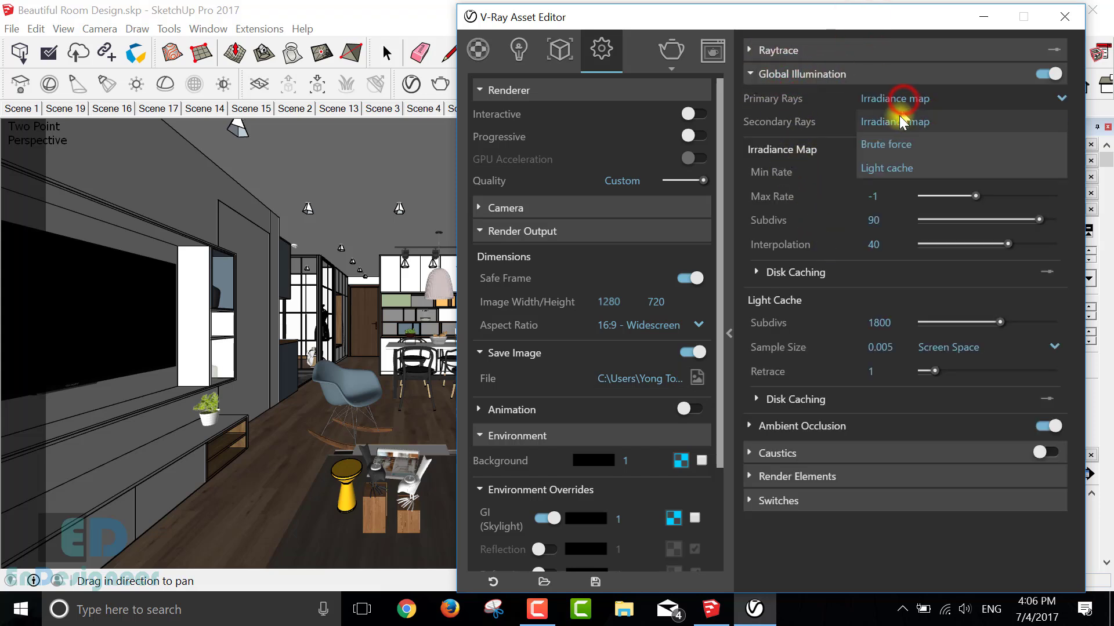
{"action": "left_click", "coordinate": [896, 122]}
{"action": "left_click", "coordinate": [881, 122]}
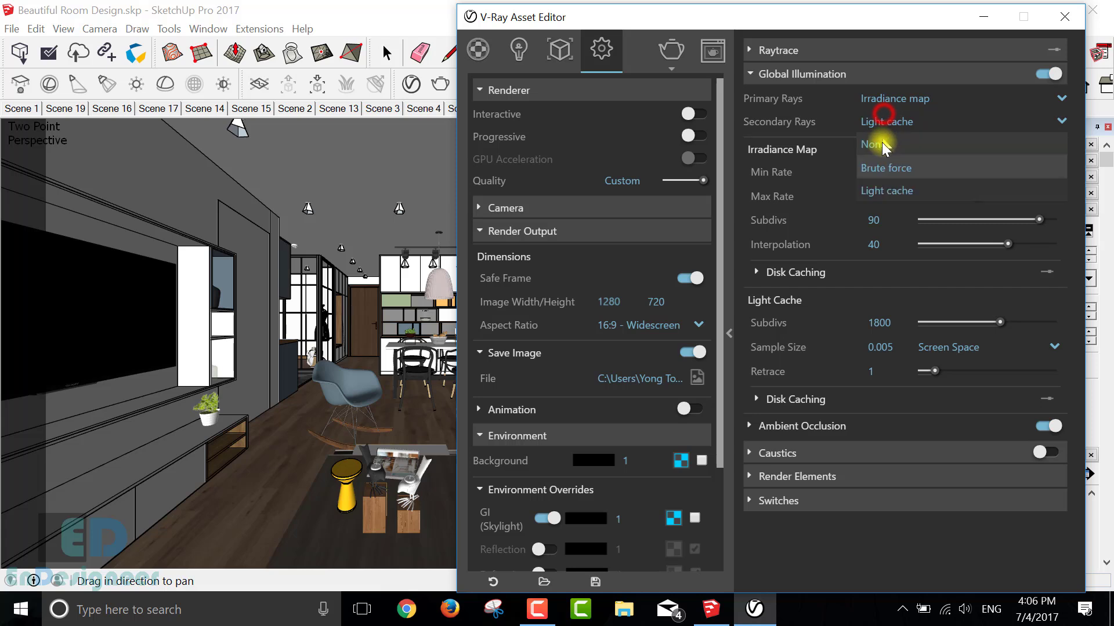
{"action": "left_click", "coordinate": [879, 123]}
Step: Set Light Cache subdivisions to 1200 and start a V-Ray render
{"action": "left_click", "coordinate": [889, 334]}
{"action": "type", "text": "1200"}
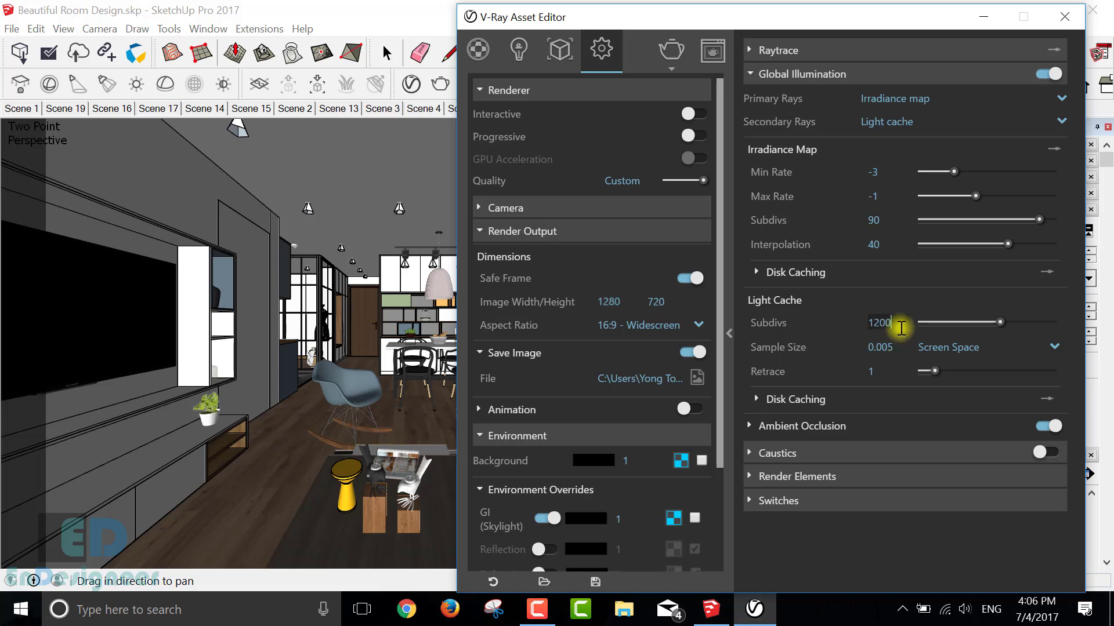
{"action": "left_click", "coordinate": [889, 350]}
{"action": "left_click", "coordinate": [882, 542]}
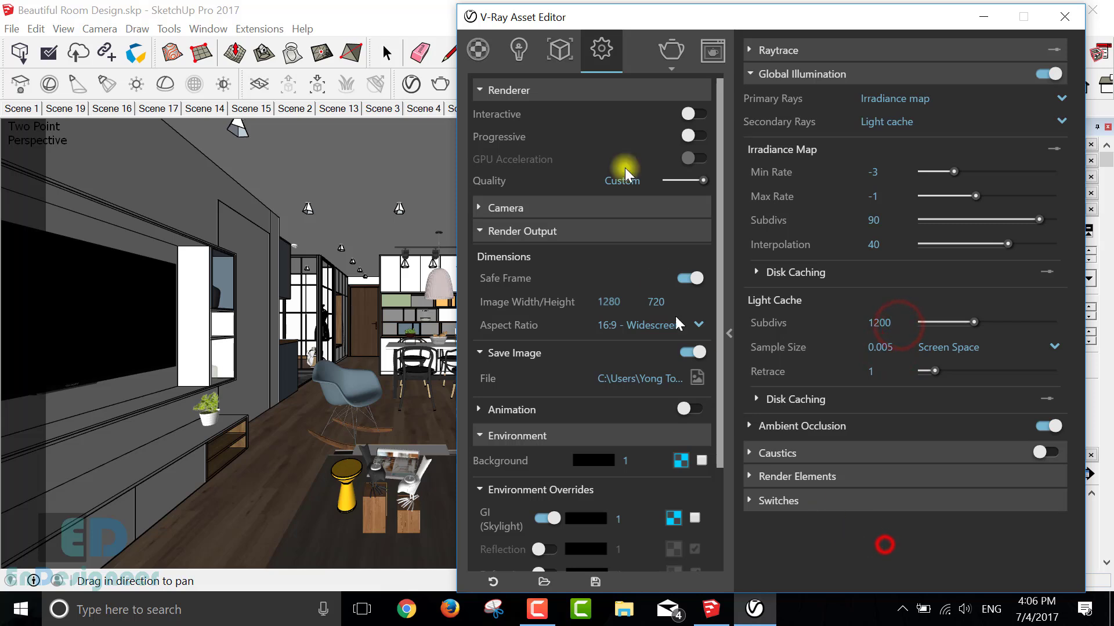
{"action": "left_click_drag", "start_coordinate": [624, 18], "coordinate": [642, 15]}
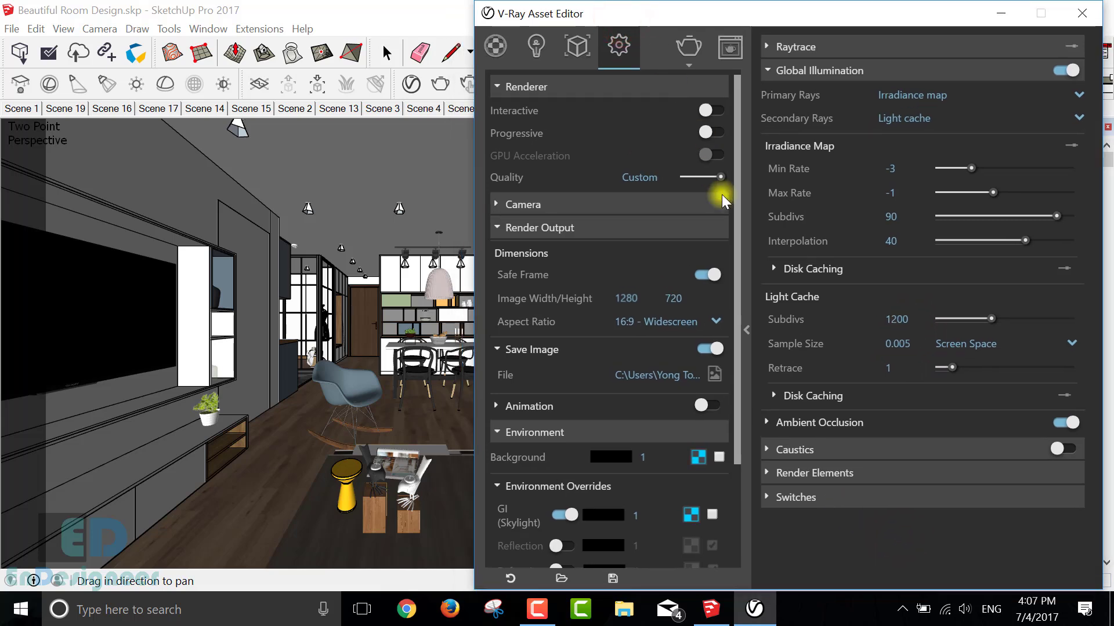
{"action": "left_click_drag", "start_coordinate": [736, 200], "coordinate": [751, 389]}
{"action": "left_click_drag", "start_coordinate": [735, 281], "coordinate": [753, 141]}
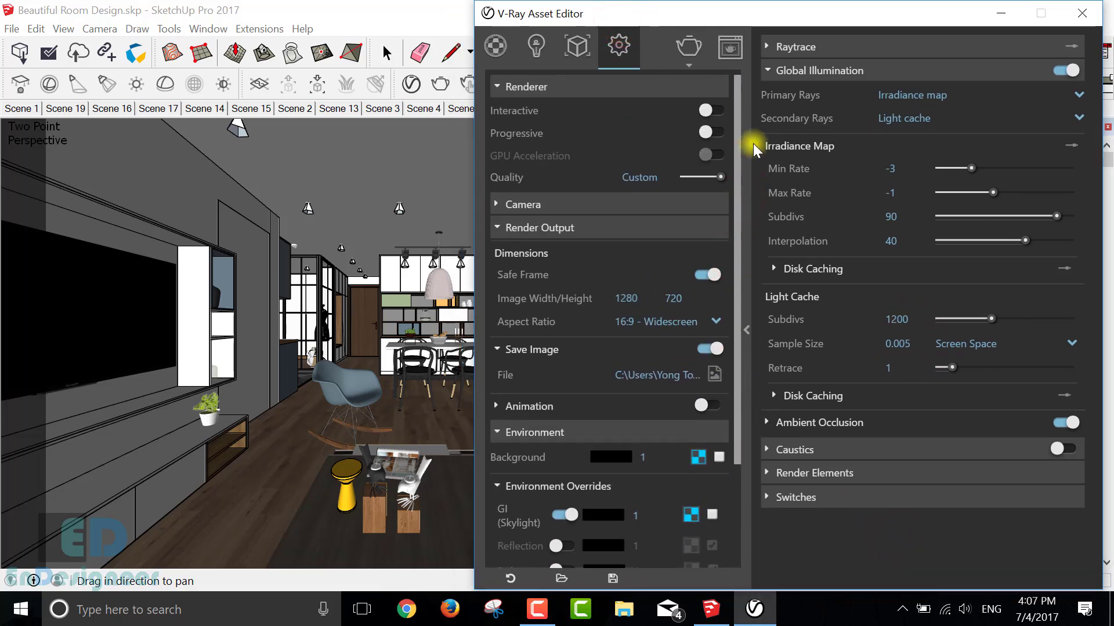
{"action": "left_click", "coordinate": [689, 52]}
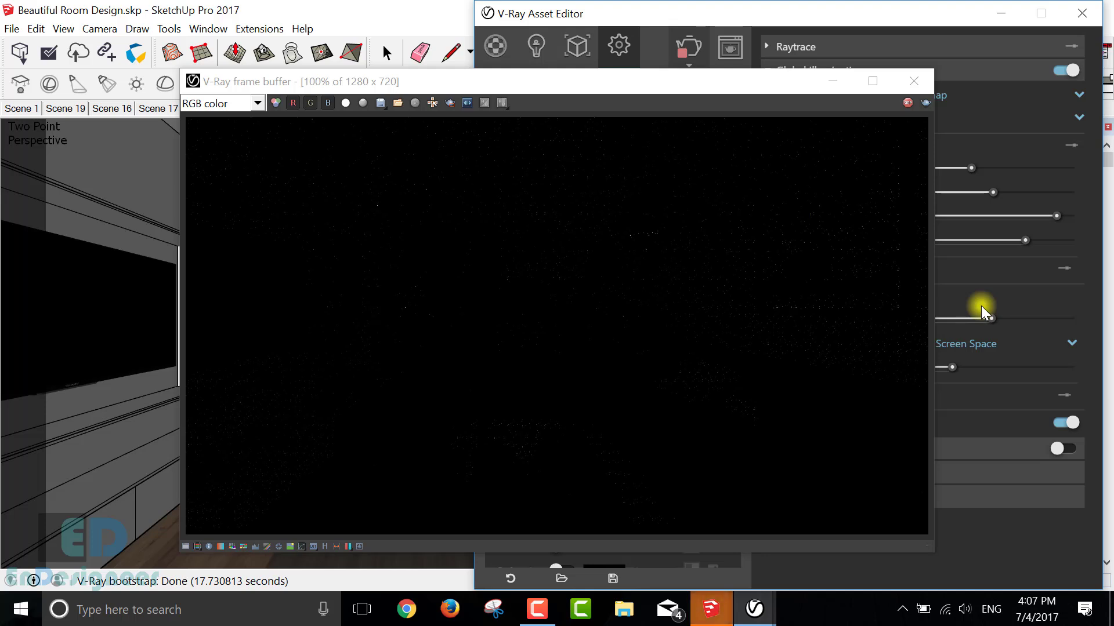
Step: Maximize the V-Ray frame buffer to inspect the dark, grainy render, then close it
{"action": "left_click", "coordinate": [872, 80]}
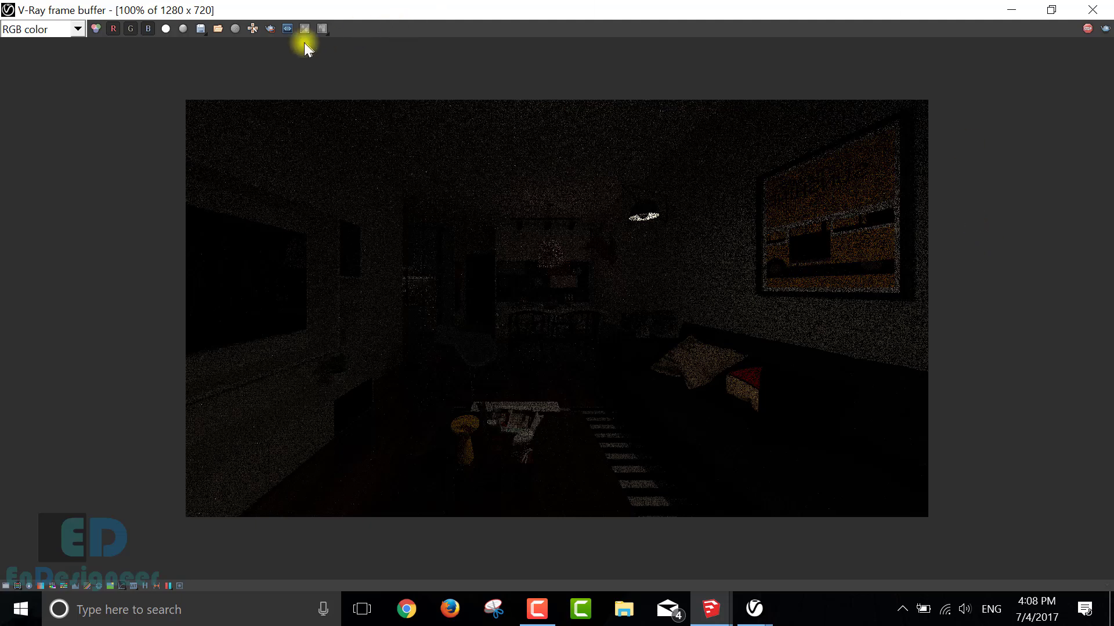
{"action": "left_click", "coordinate": [1092, 10]}
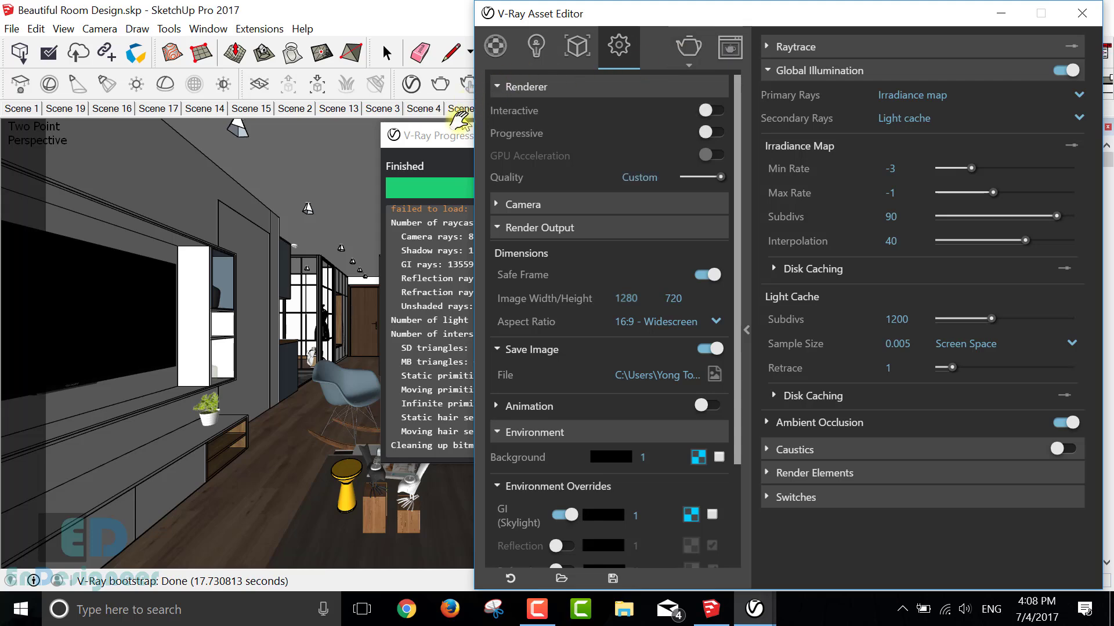
Step: Link the first IES light to LTD_REFL_50M_NFL.ies from D:\Vray Materials\Vray ies
{"action": "left_click", "coordinate": [455, 127]}
{"action": "left_click", "coordinate": [713, 135]}
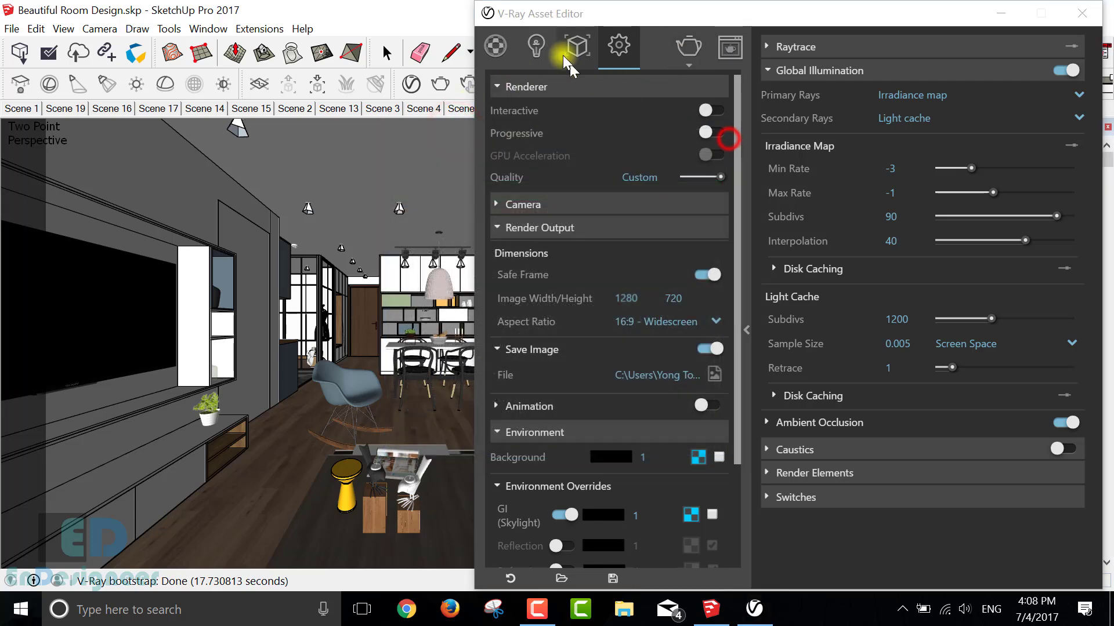
{"action": "left_click", "coordinate": [536, 45]}
{"action": "left_click", "coordinate": [529, 99]}
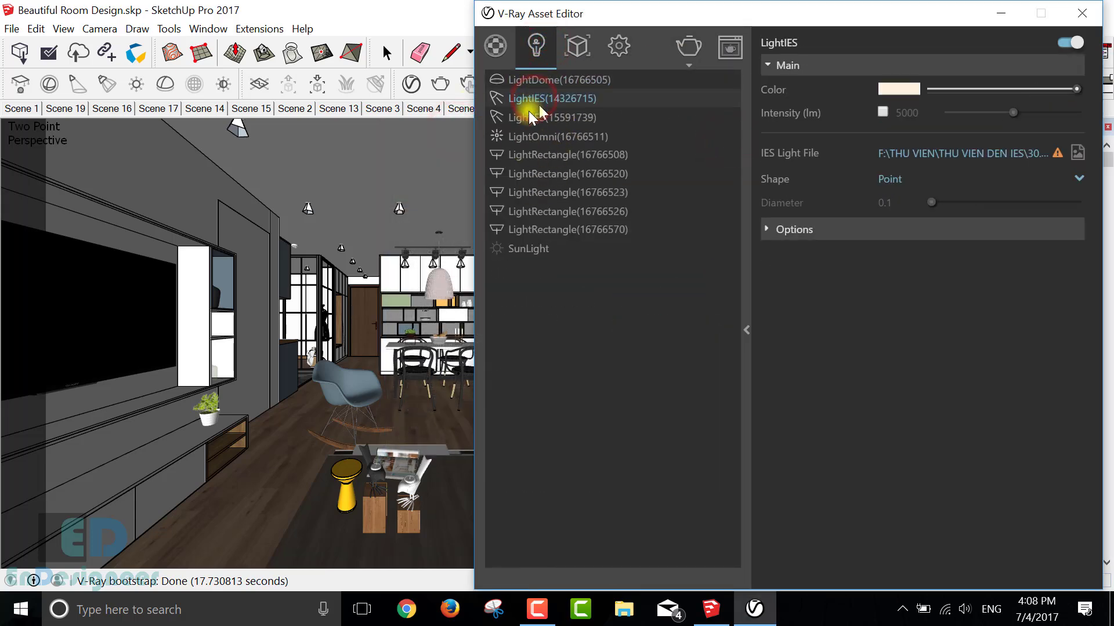
{"action": "left_click", "coordinate": [1077, 153]}
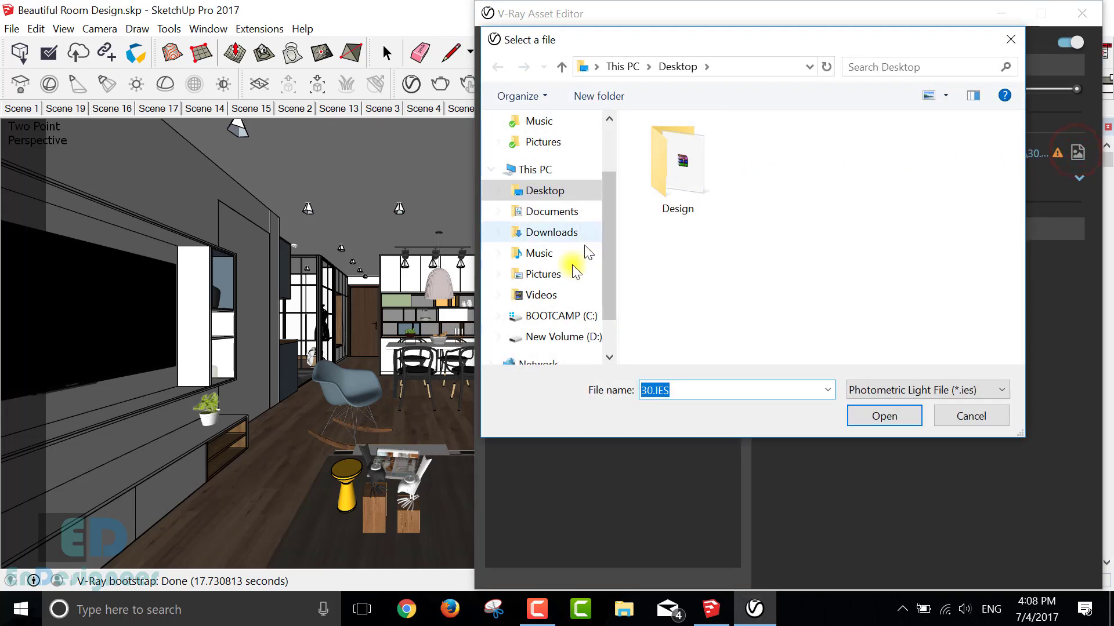
{"action": "left_click", "coordinate": [533, 338]}
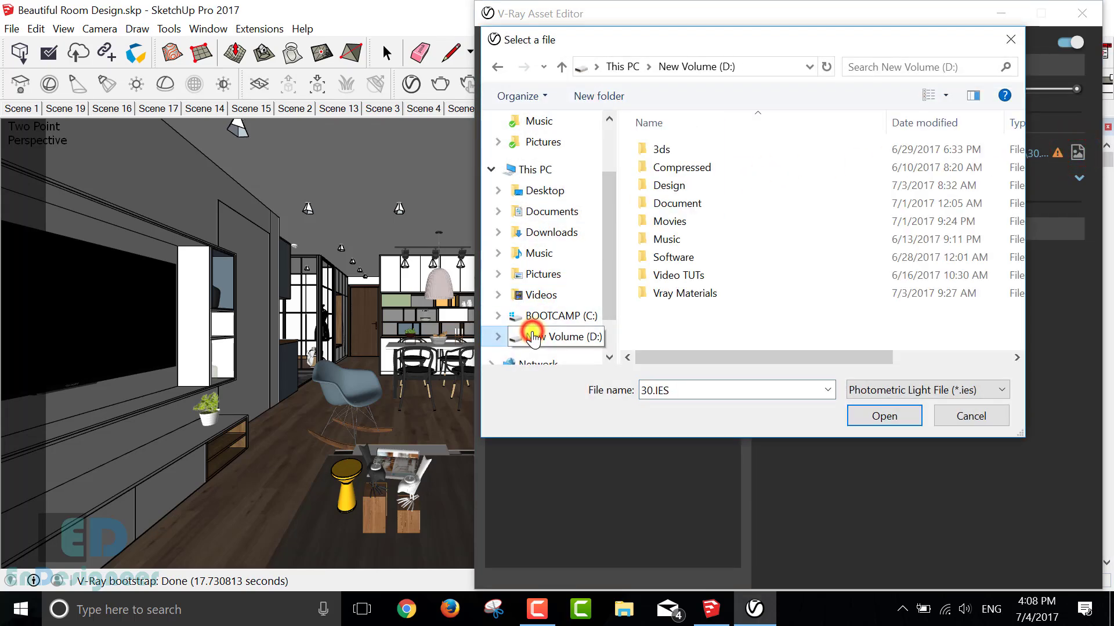
{"action": "left_click", "coordinate": [691, 294]}
{"action": "double_click", "coordinate": [691, 295]}
{"action": "double_click", "coordinate": [674, 150]}
{"action": "left_click", "coordinate": [686, 203]}
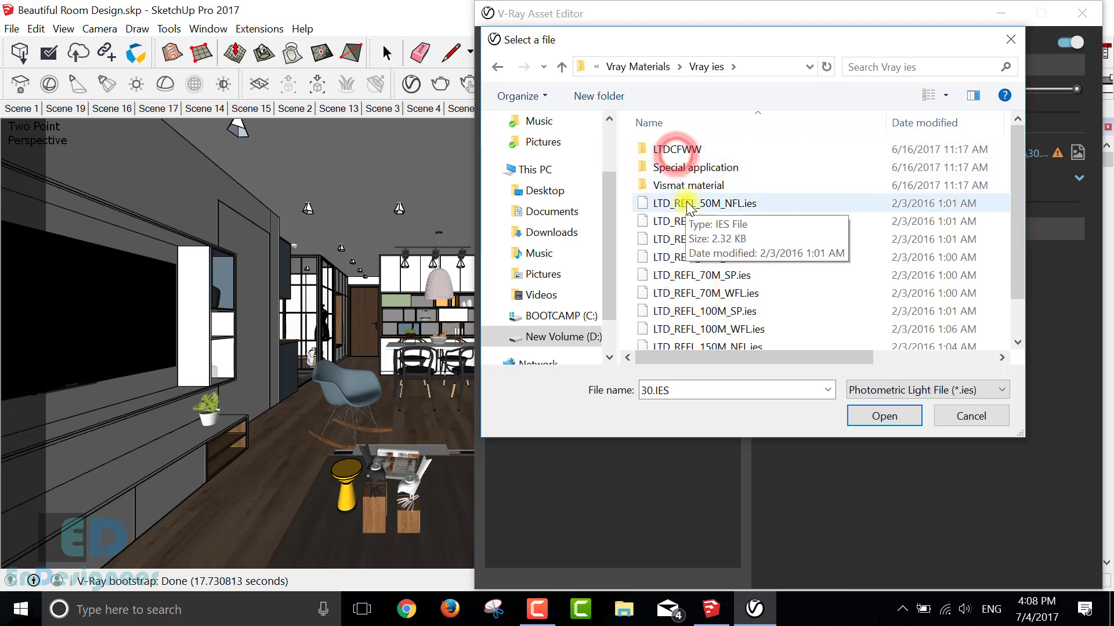
{"action": "left_click", "coordinate": [870, 418]}
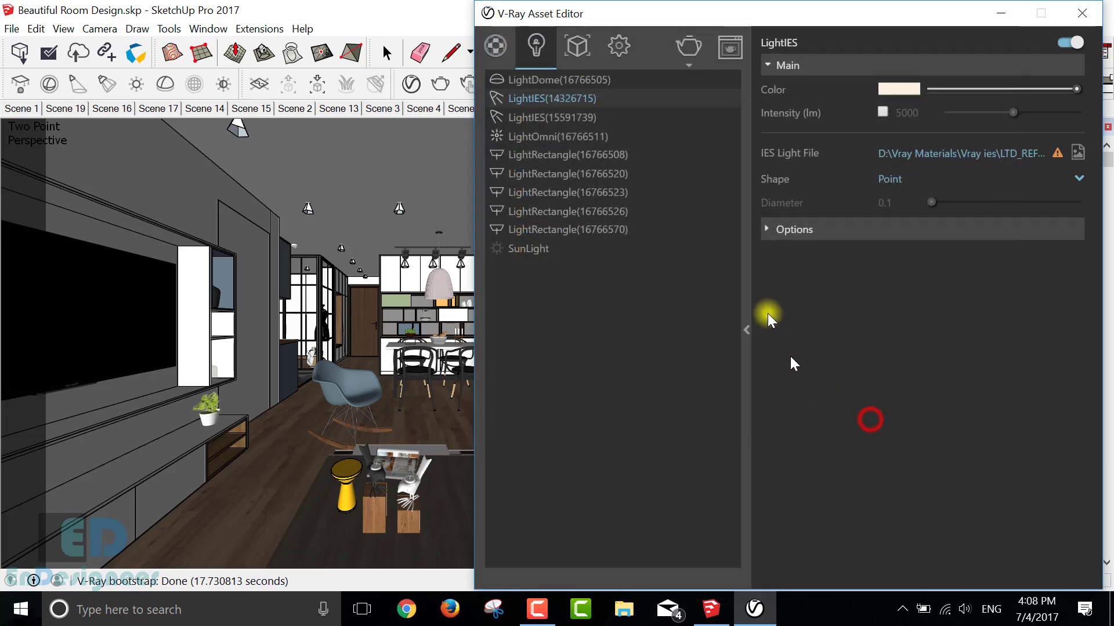
Step: Link the second IES light to the LTD_REFL_150M_WFL.ies profile
{"action": "left_click", "coordinate": [560, 117]}
{"action": "left_click", "coordinate": [1077, 153]}
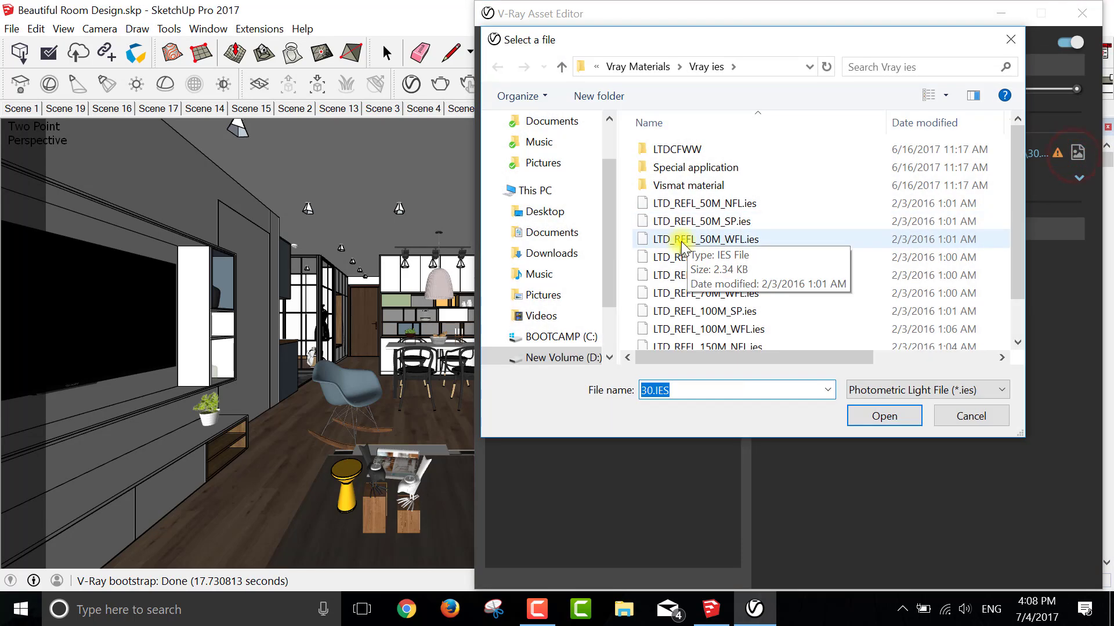
{"action": "left_click", "coordinate": [676, 239]}
{"action": "scroll", "coordinate": [673, 249], "scroll_direction": "down", "scroll_amount": 1}
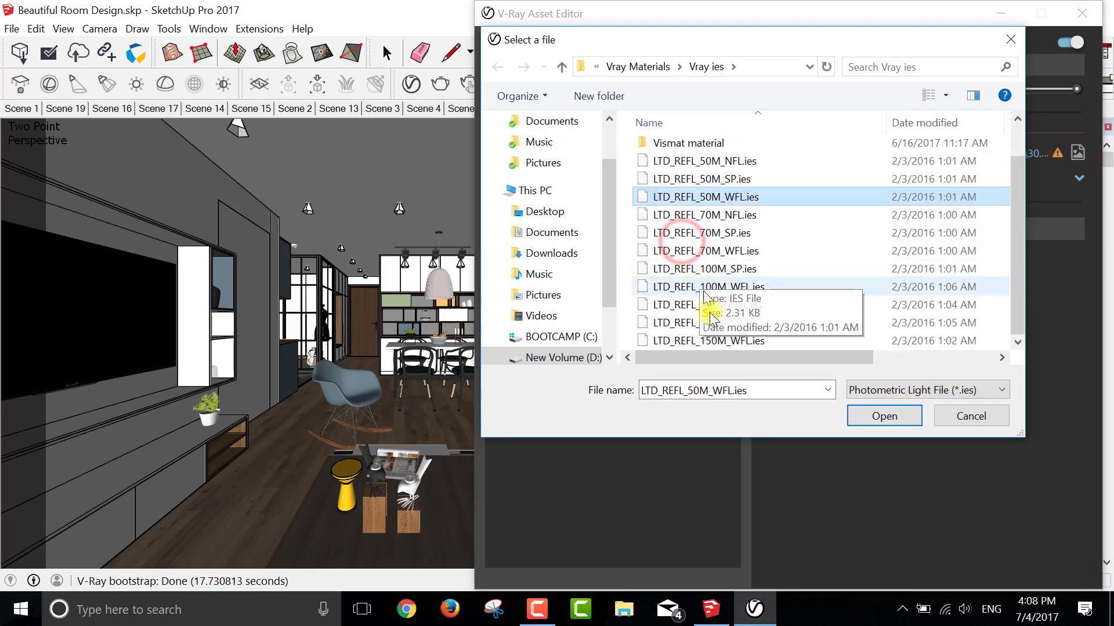
{"action": "left_click", "coordinate": [712, 341]}
{"action": "left_click", "coordinate": [884, 416]}
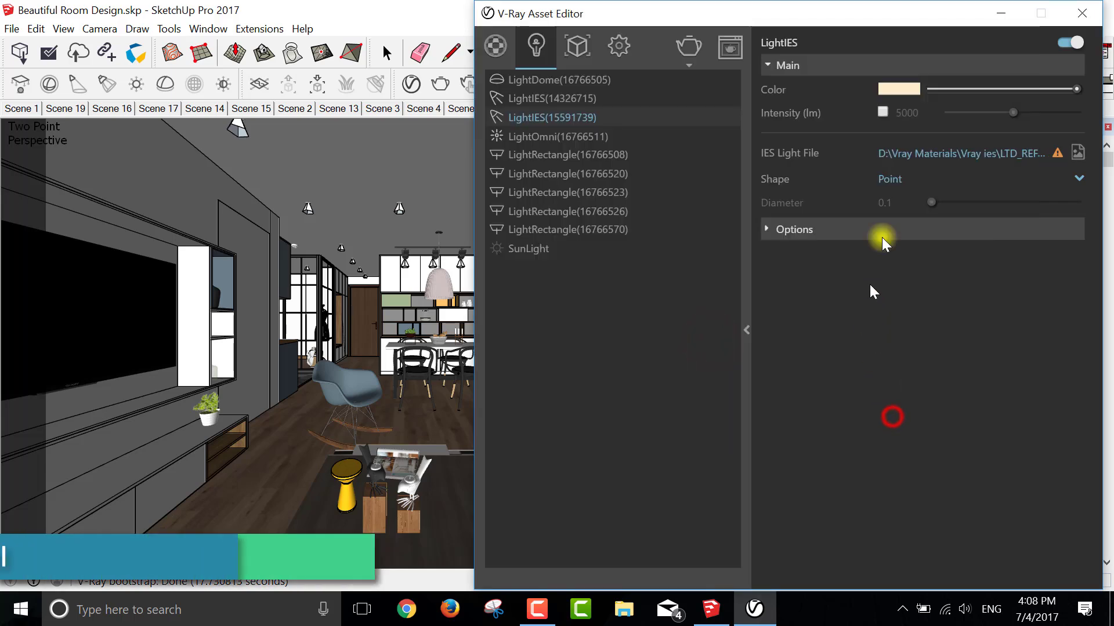
Step: Select the SunLight and switch it on
{"action": "left_click", "coordinate": [547, 138]}
{"action": "left_click", "coordinate": [527, 240]}
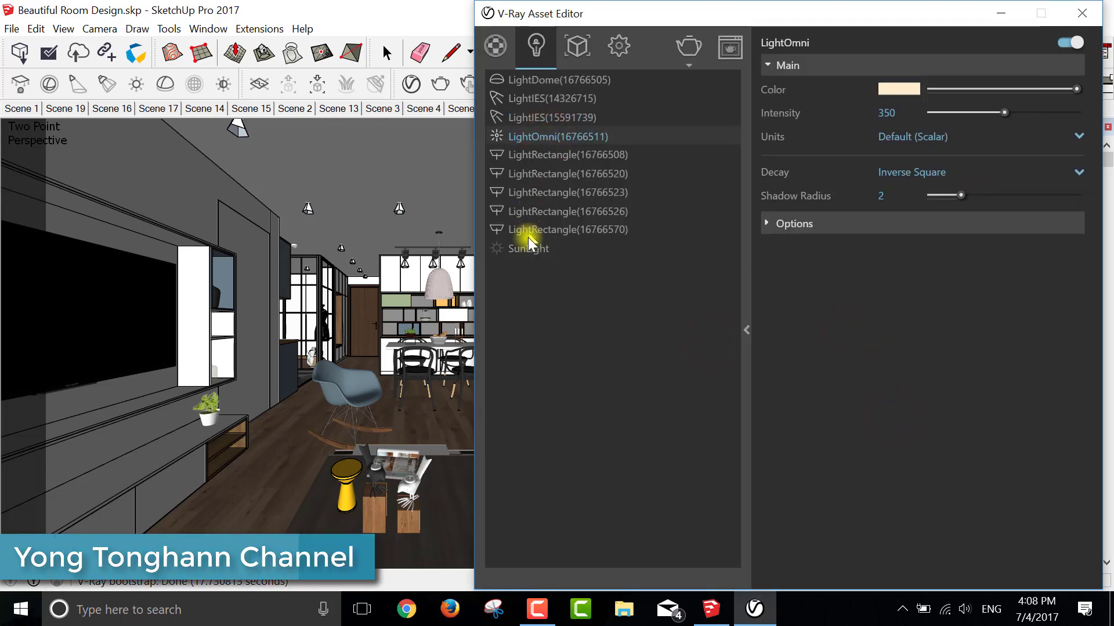
{"action": "left_click", "coordinate": [1072, 43]}
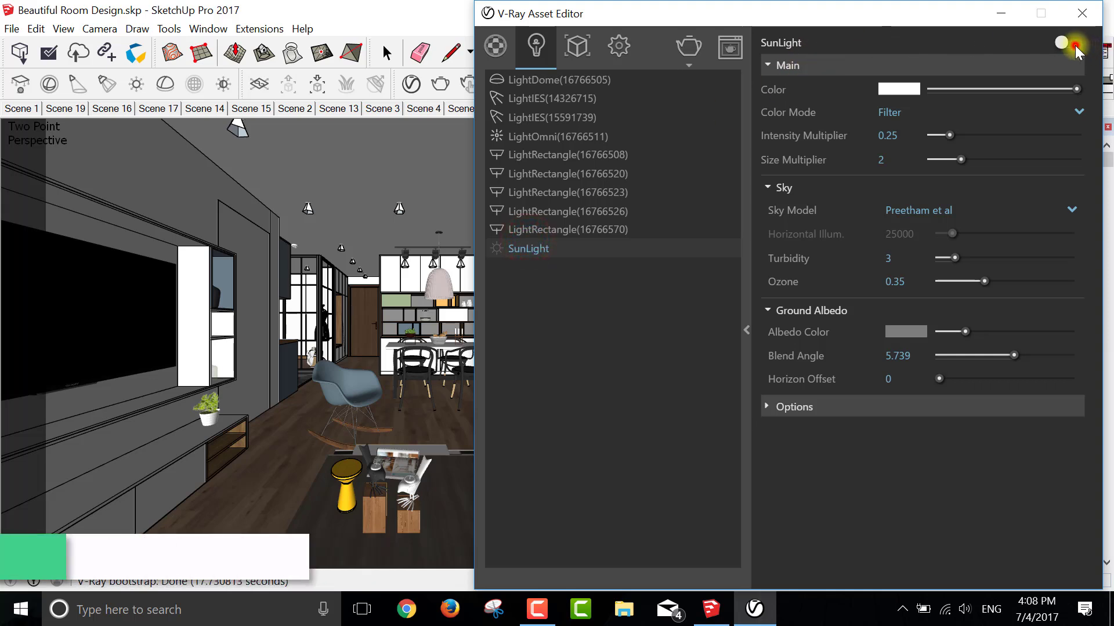
Step: Review the dome, IES and rectangle lights, then start a new V-Ray render
{"action": "left_click", "coordinate": [547, 80]}
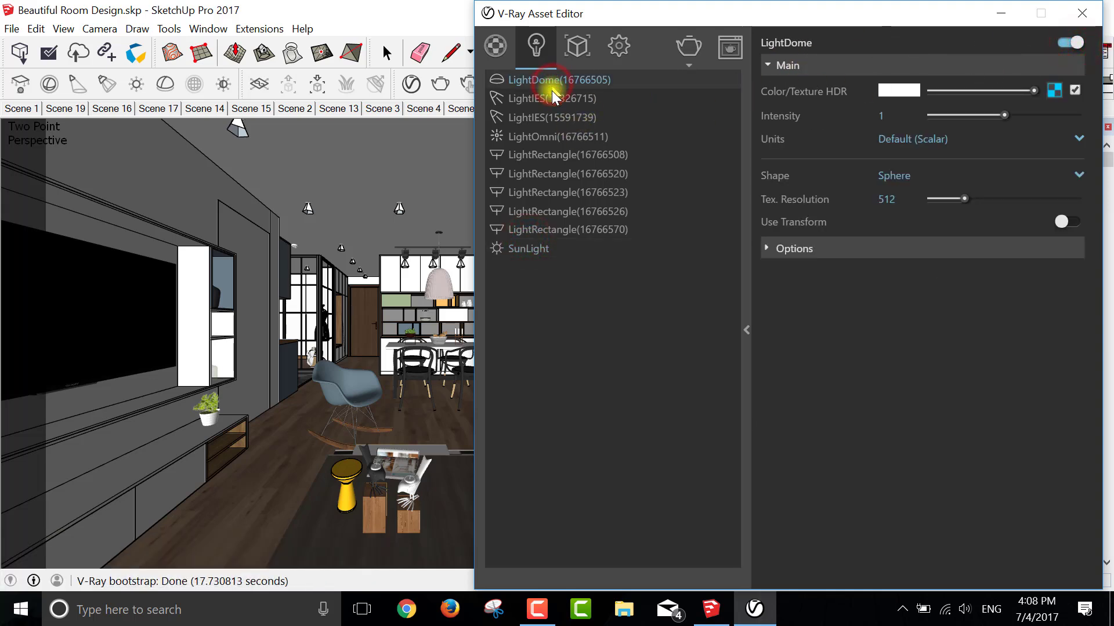
{"action": "left_click", "coordinate": [551, 97]}
{"action": "left_click", "coordinate": [543, 117]}
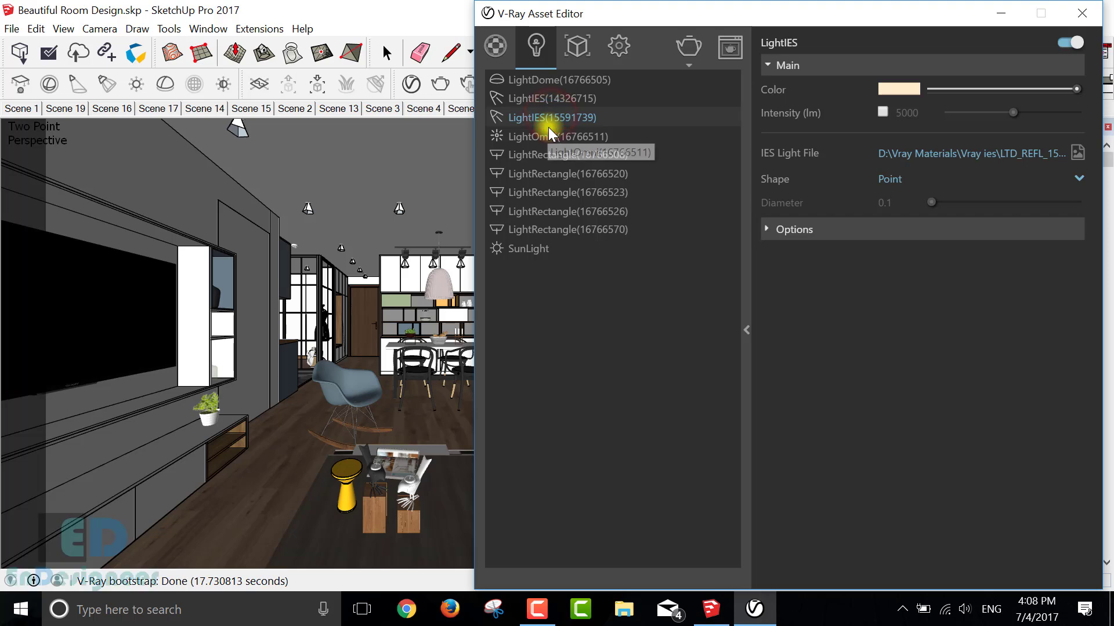
{"action": "left_click", "coordinate": [541, 99]}
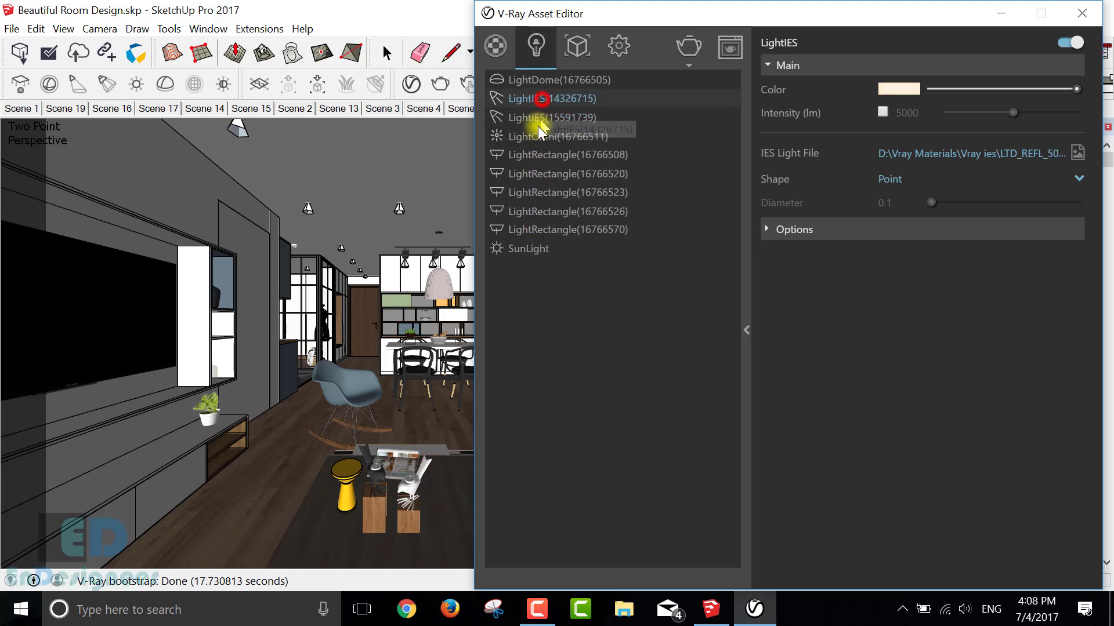
{"action": "left_click", "coordinate": [538, 137]}
{"action": "left_click", "coordinate": [540, 173]}
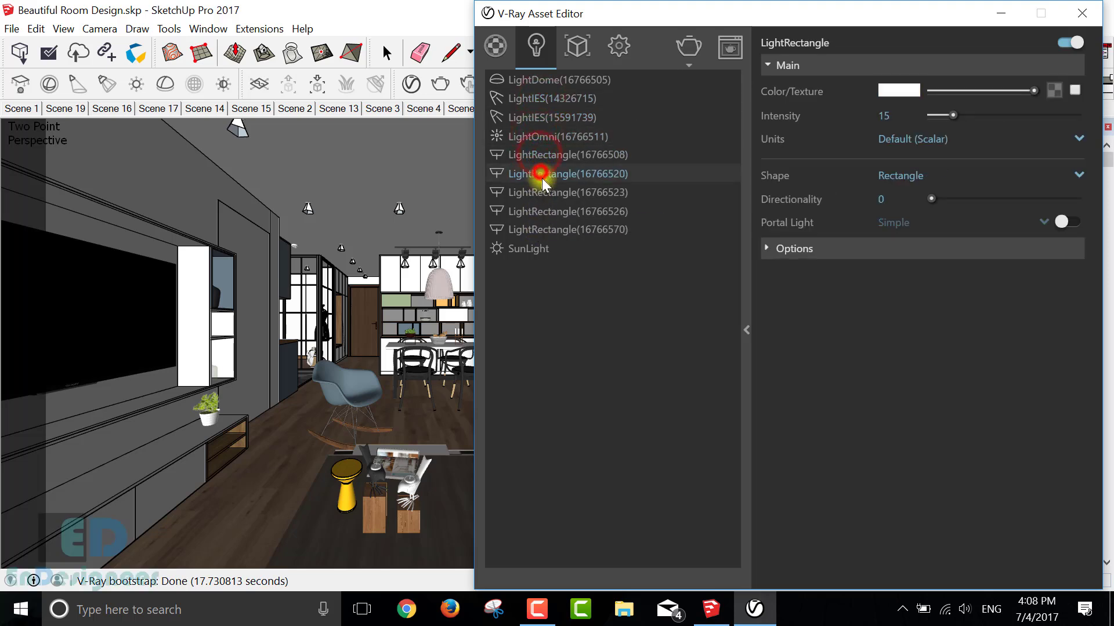
{"action": "left_click", "coordinate": [544, 193]}
{"action": "left_click", "coordinate": [540, 230]}
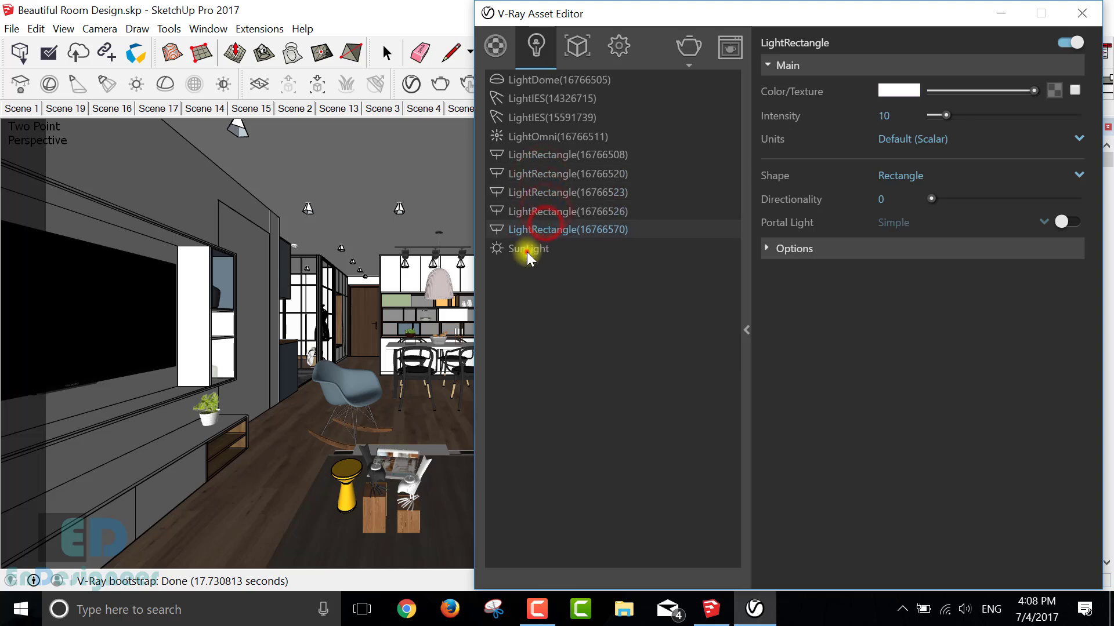
{"action": "left_click", "coordinate": [529, 251]}
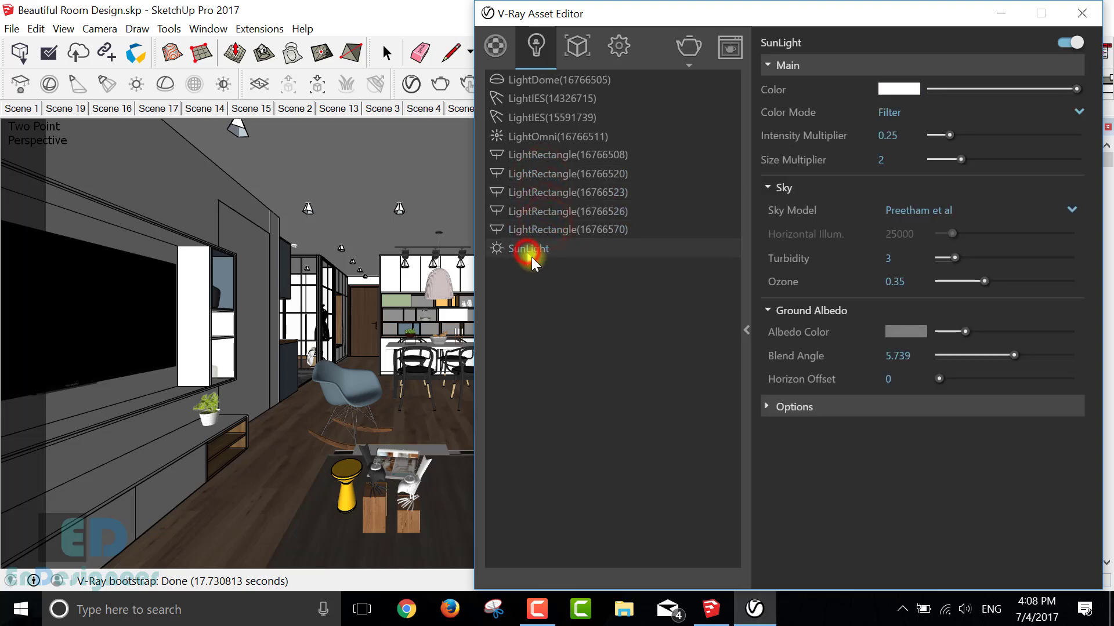
{"action": "left_click", "coordinate": [495, 45]}
{"action": "left_click", "coordinate": [537, 45]}
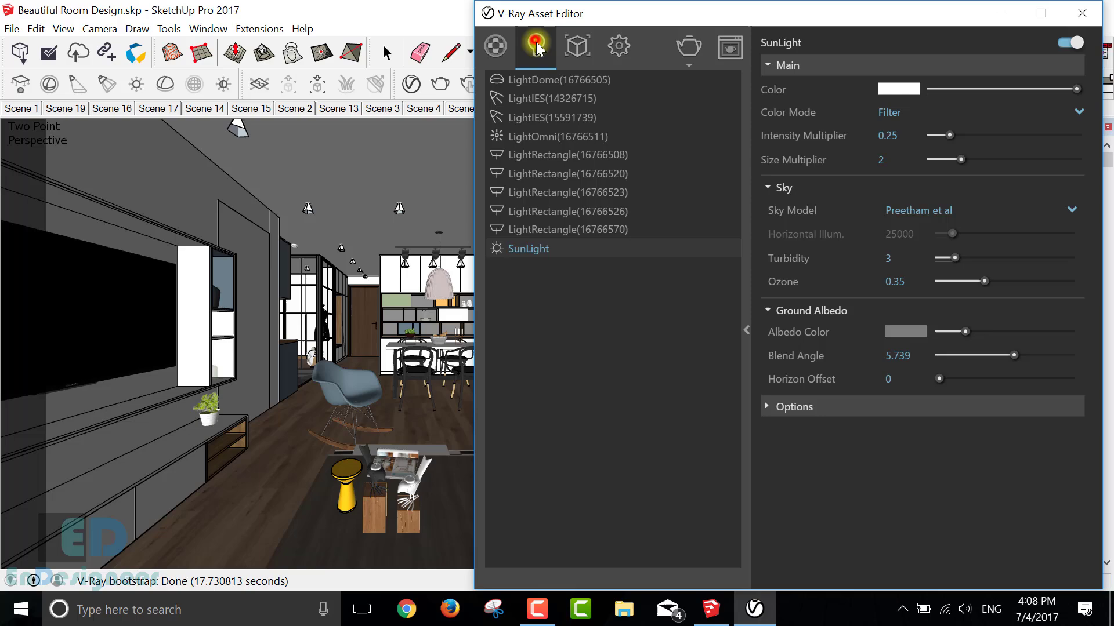
{"action": "left_click", "coordinate": [689, 46]}
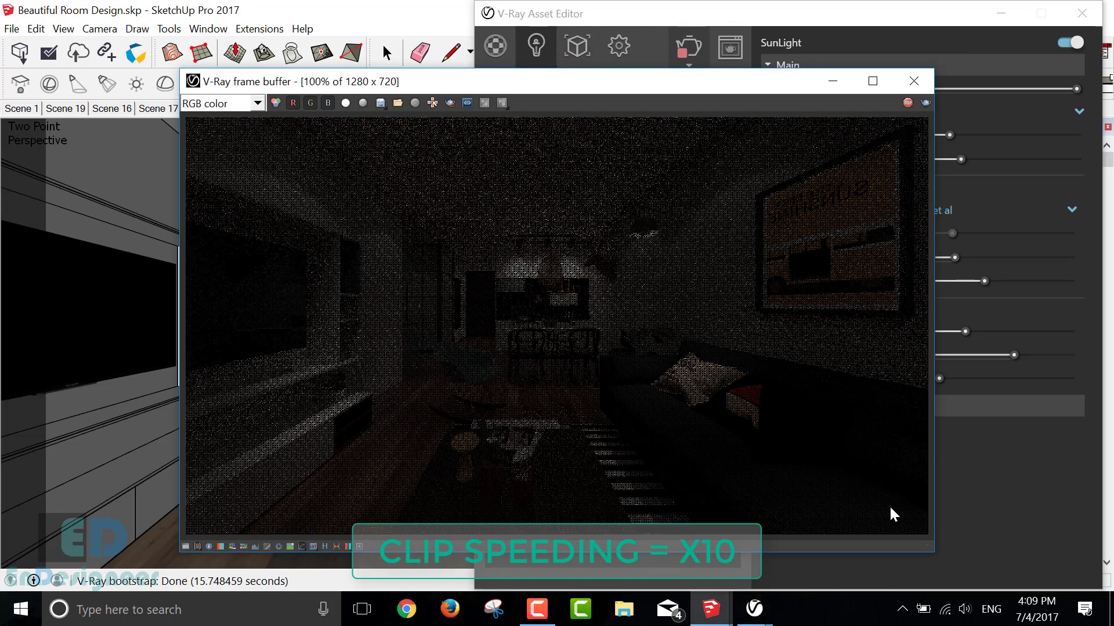
Step: Maximize the V-Ray frame buffer and let the 1280×720 render refine
{"action": "left_click", "coordinate": [868, 78]}
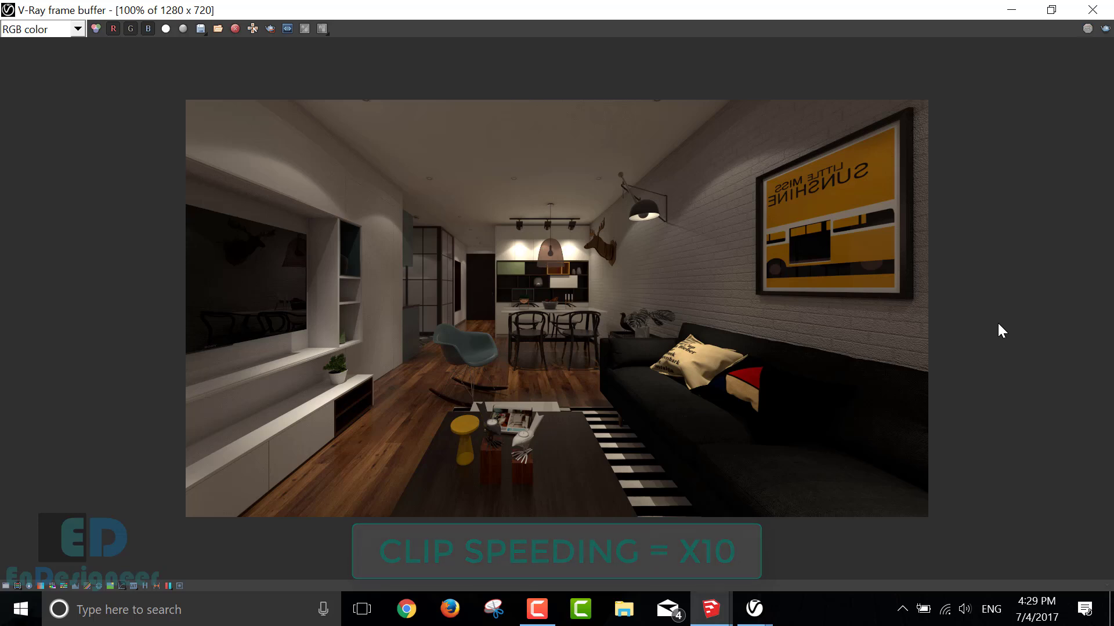
{"action": "left_click", "coordinate": [998, 323]}
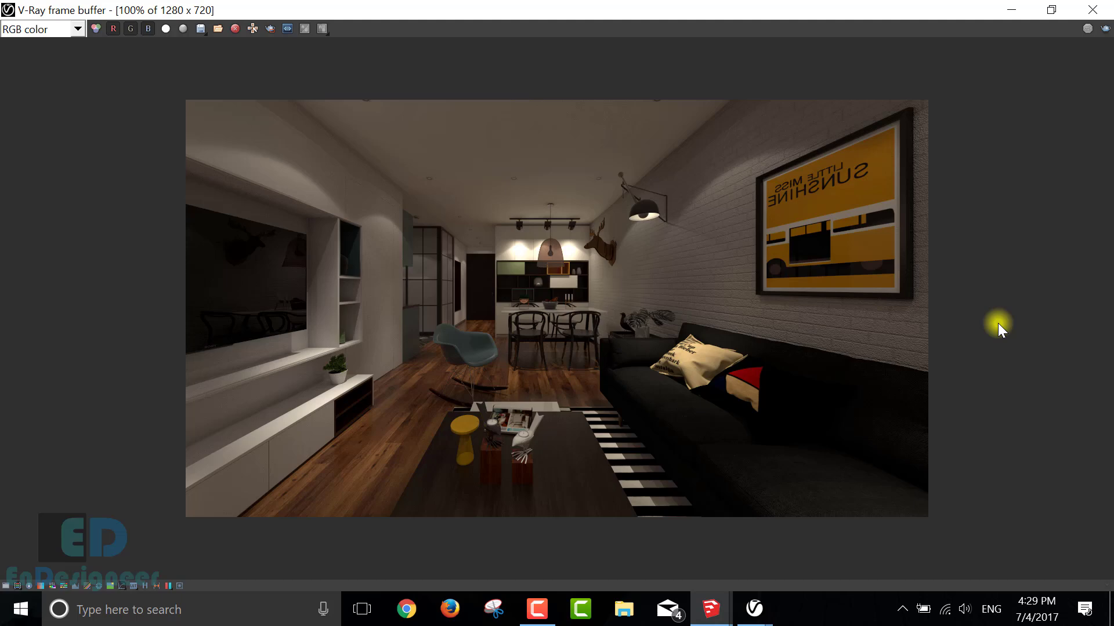
{"action": "left_click", "coordinate": [1012, 313]}
Step: Show and refresh the desktop, then preview Beautiful Room Design Render.Shadows.png in Photos
{"action": "left_click", "coordinate": [1111, 609]}
{"action": "right_click", "coordinate": [282, 73]}
{"action": "left_click", "coordinate": [352, 153]}
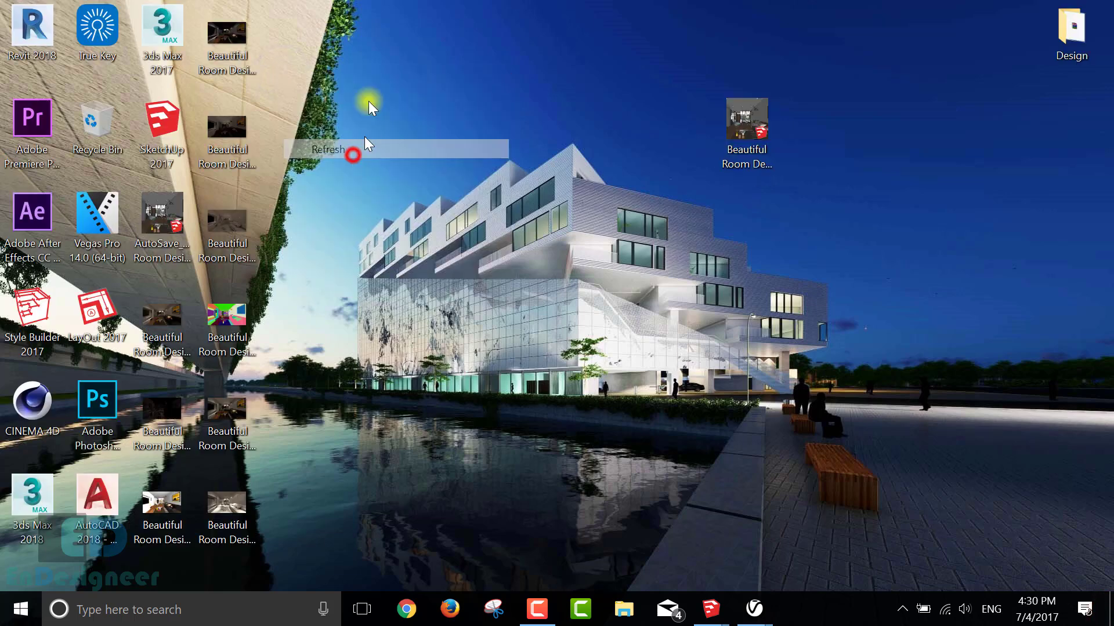
{"action": "right_click", "coordinate": [366, 75]}
{"action": "left_click", "coordinate": [421, 151]}
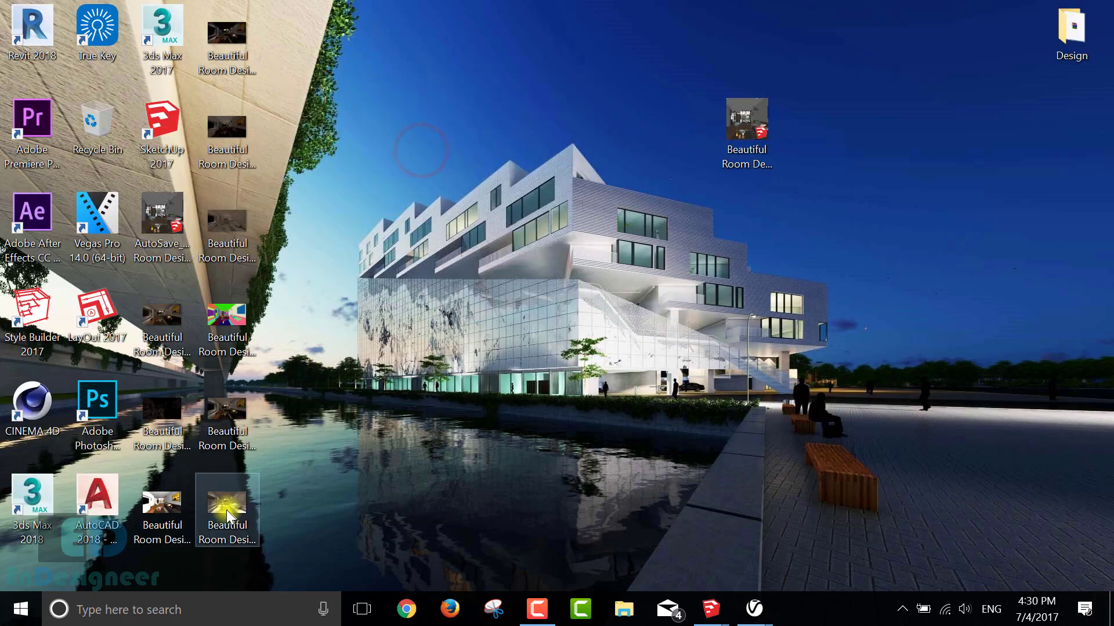
{"action": "double_click", "coordinate": [164, 500]}
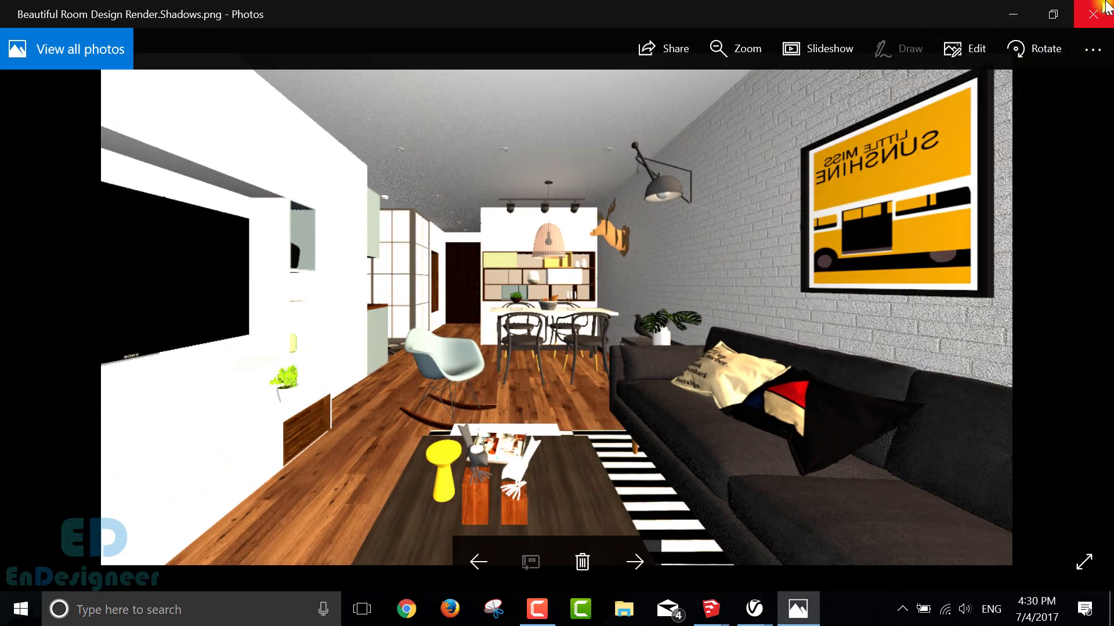
{"action": "left_click", "coordinate": [1093, 14]}
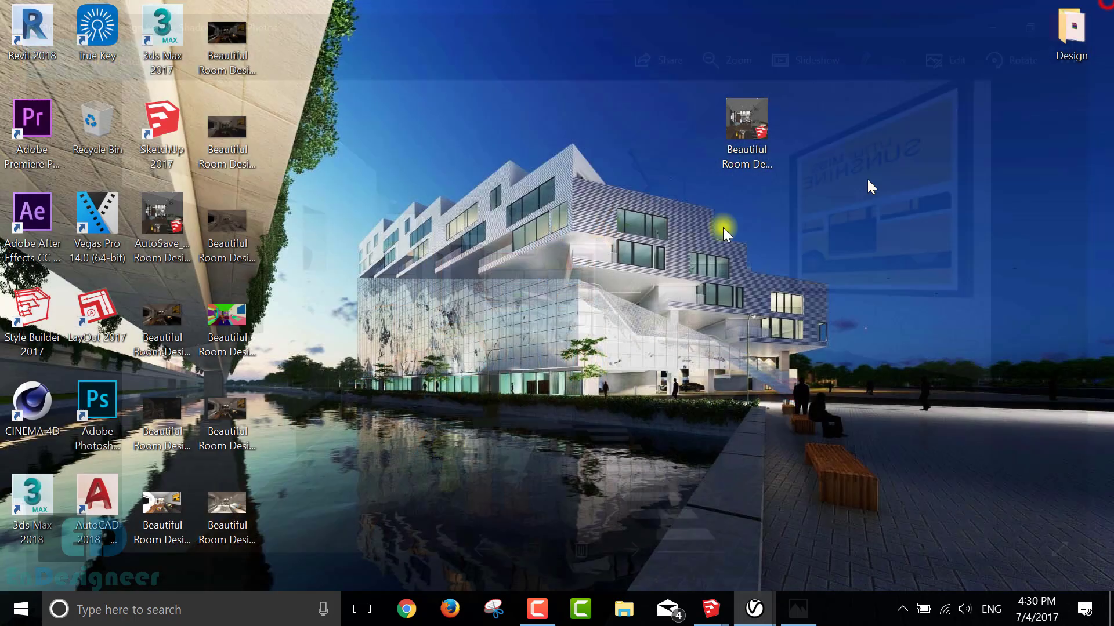
Step: Preview the final Beautiful Room Design Render.png in Photos, then close it
{"action": "left_click", "coordinate": [470, 293]}
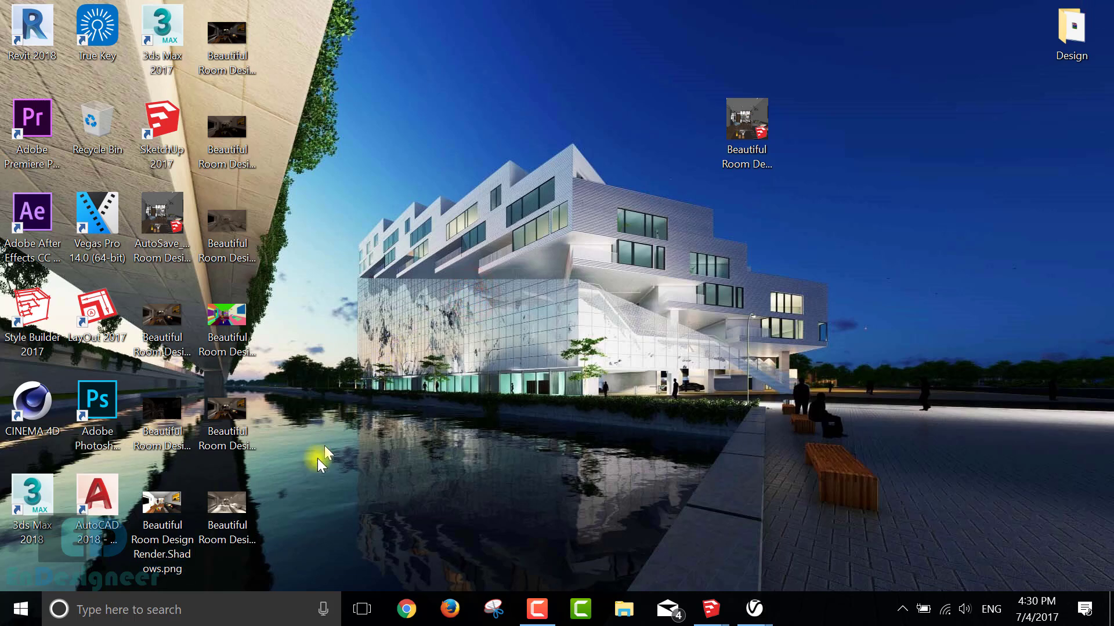
{"action": "left_click", "coordinate": [229, 405]}
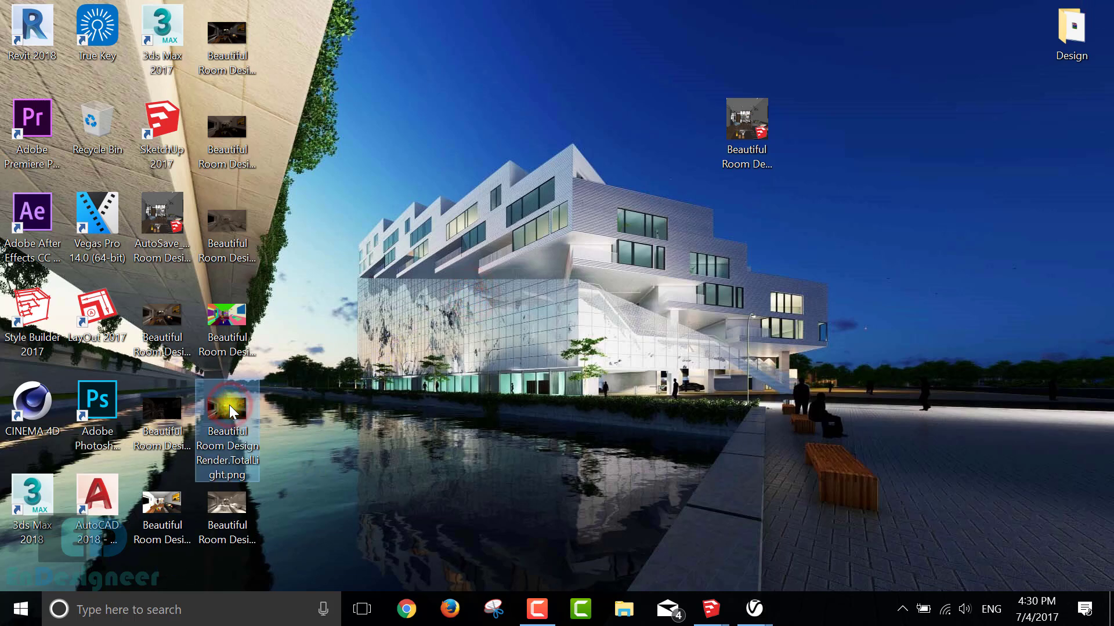
{"action": "double_click", "coordinate": [165, 303]}
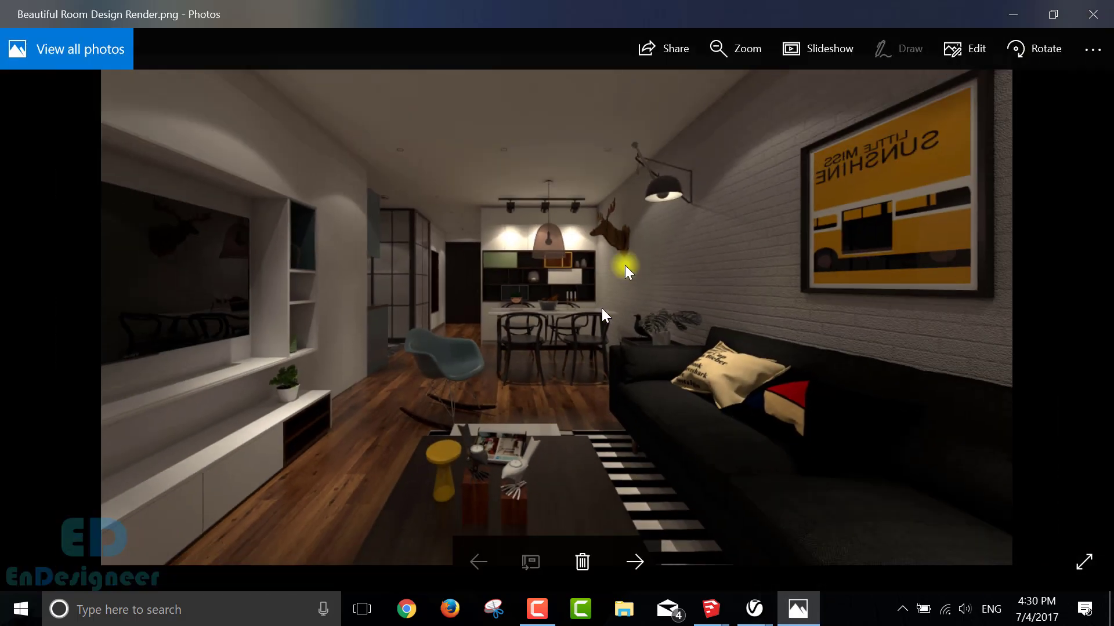
{"action": "left_click", "coordinate": [1095, 7]}
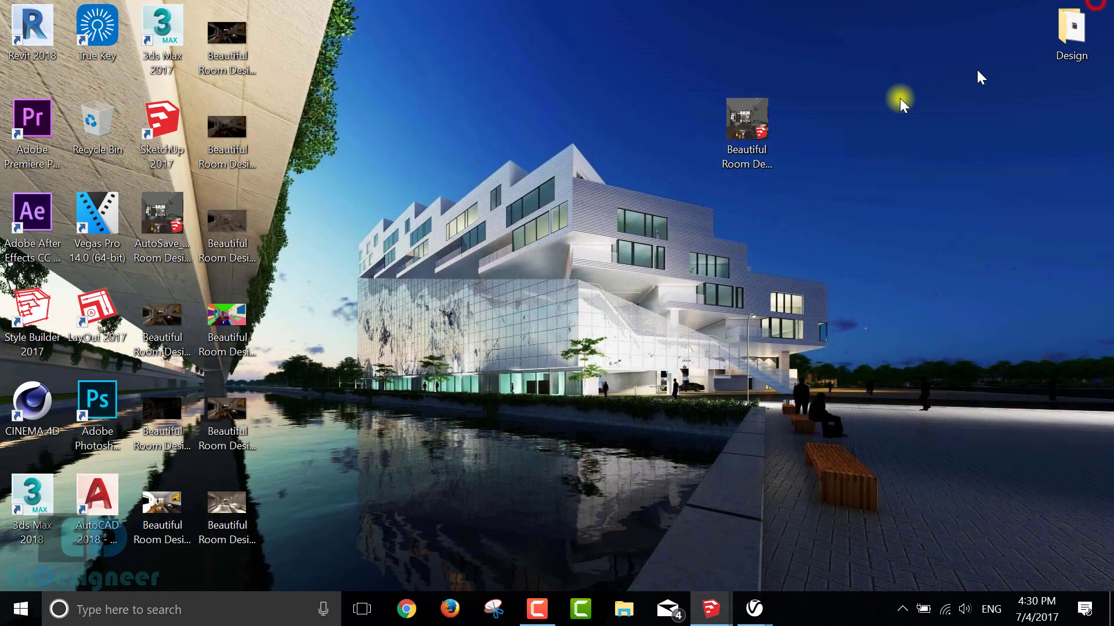
Step: Launch Photoshop CC 2017 and start opening a file with File > Open As
{"action": "double_click", "coordinate": [100, 407]}
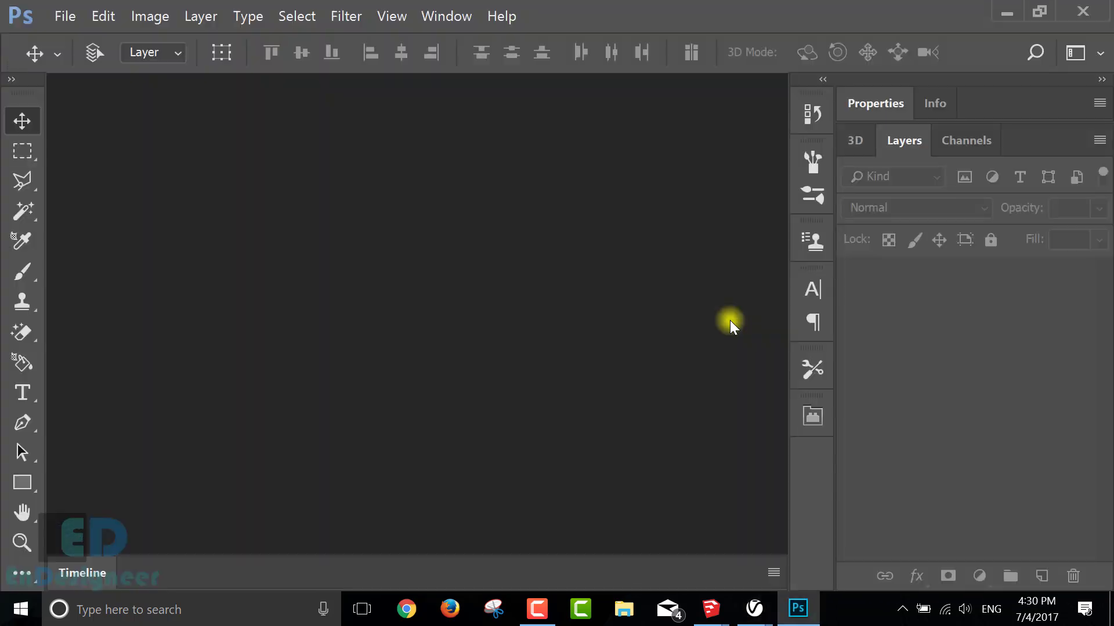
{"action": "left_click", "coordinate": [60, 15]}
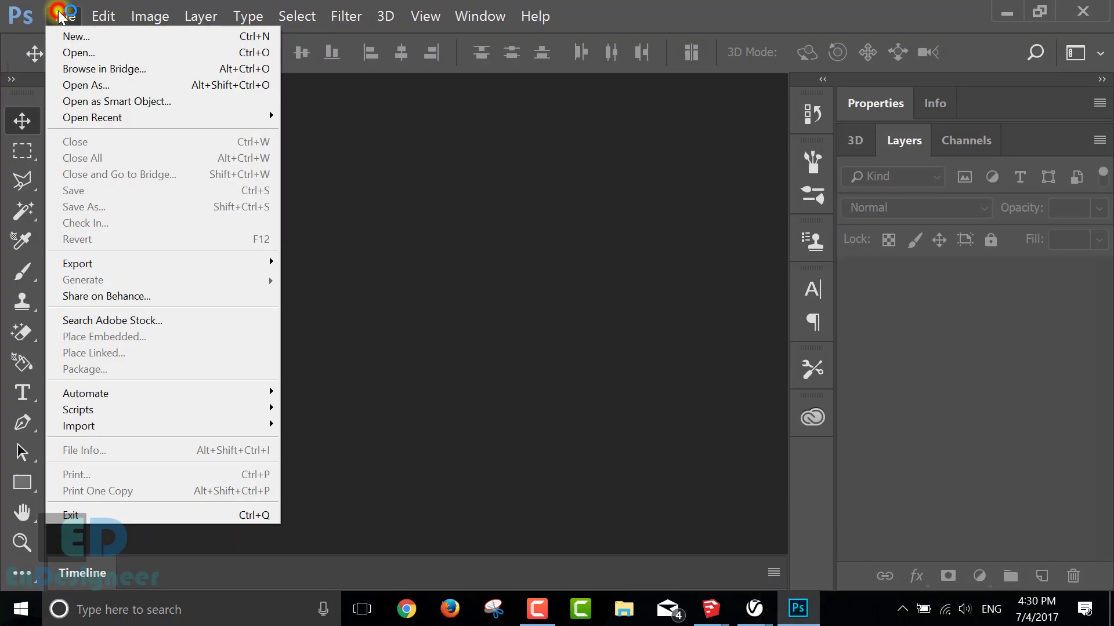
{"action": "left_click", "coordinate": [88, 70]}
{"action": "left_click", "coordinate": [61, 17]}
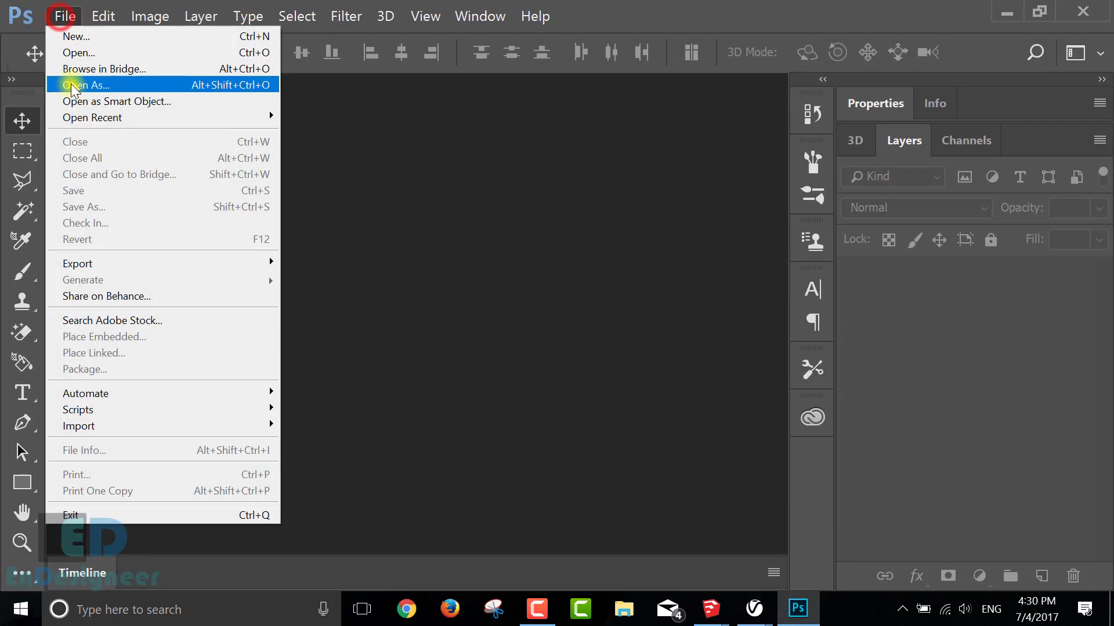
{"action": "left_click", "coordinate": [72, 85]}
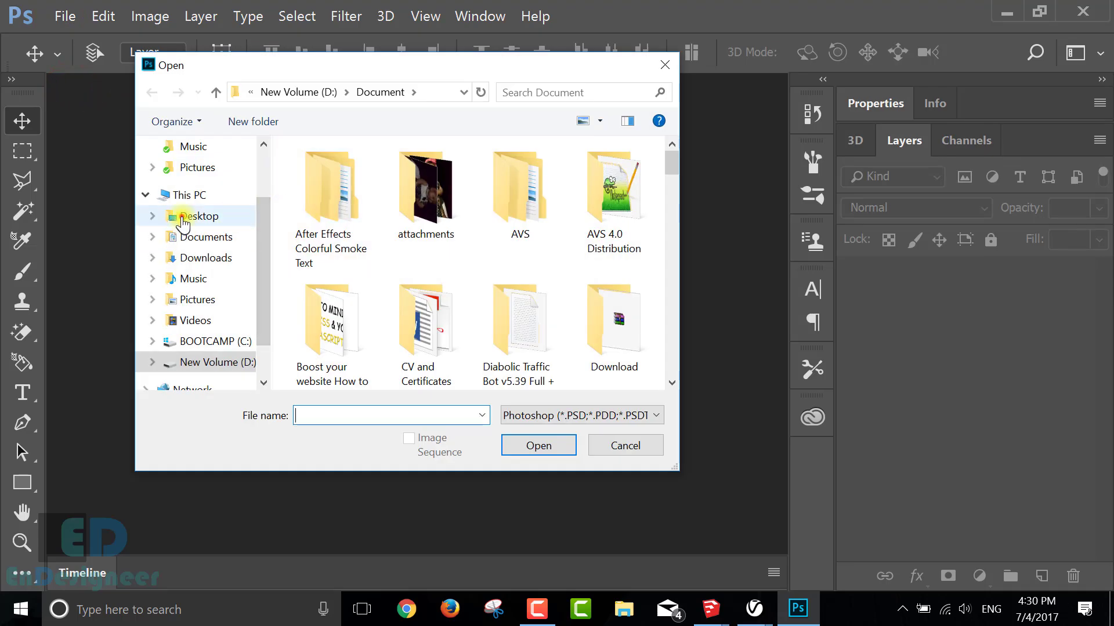
Step: Open Beautiful Room Design Render.png from the Desktop in Camera Raw format
{"action": "left_click", "coordinate": [181, 216]}
{"action": "scroll", "coordinate": [421, 226], "scroll_direction": "down", "scroll_amount": 1}
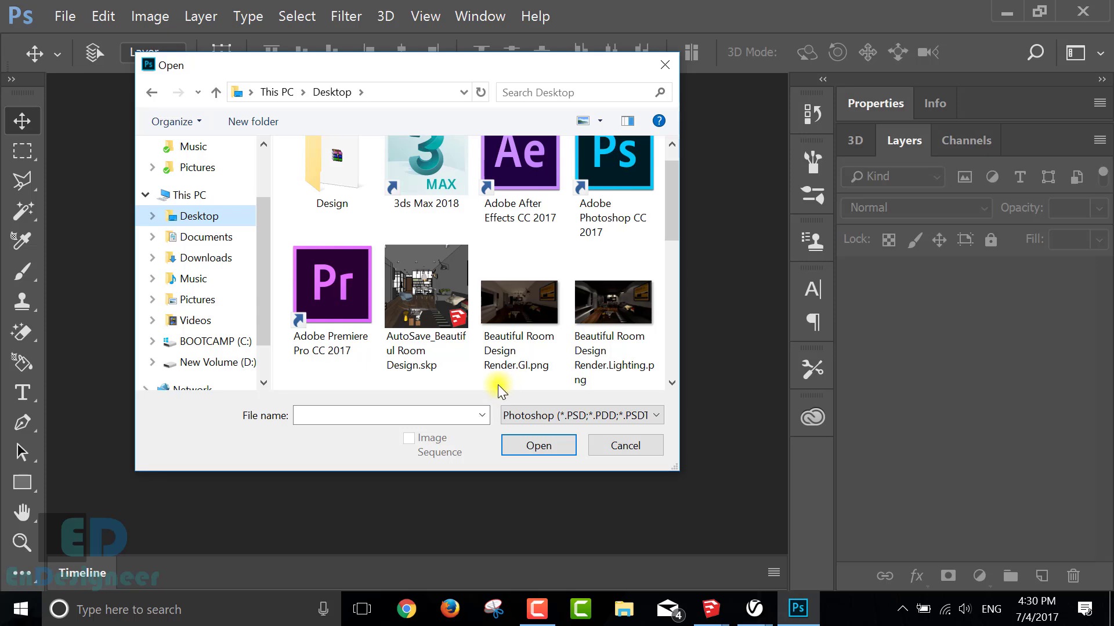
{"action": "scroll", "coordinate": [497, 392], "scroll_direction": "down", "scroll_amount": 4}
{"action": "scroll", "coordinate": [513, 360], "scroll_direction": "down", "scroll_amount": 3}
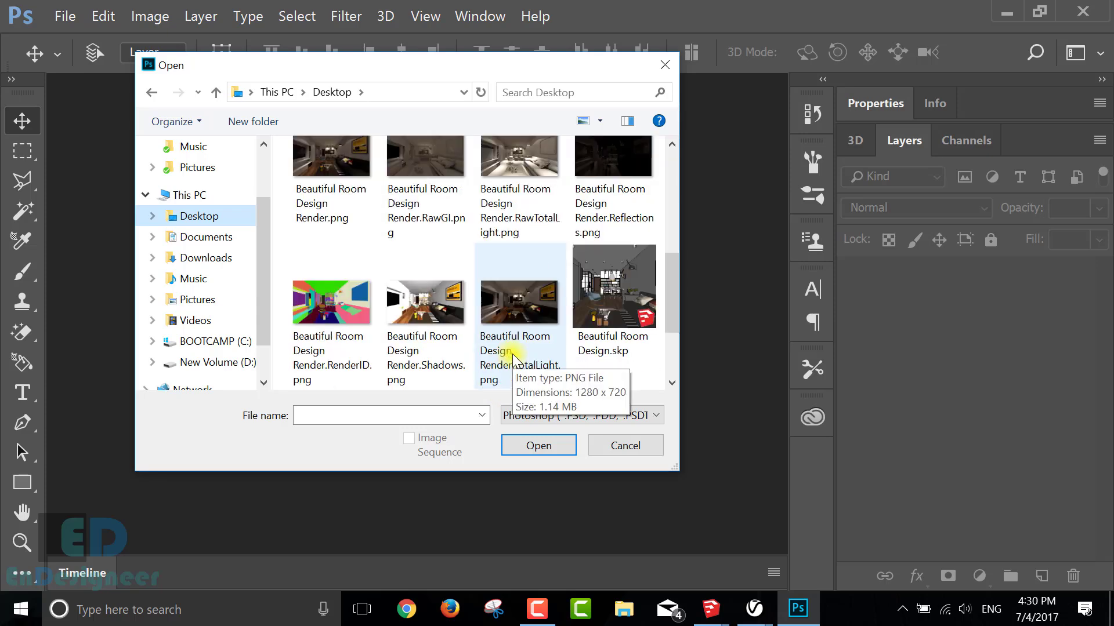
{"action": "left_click", "coordinate": [356, 224]}
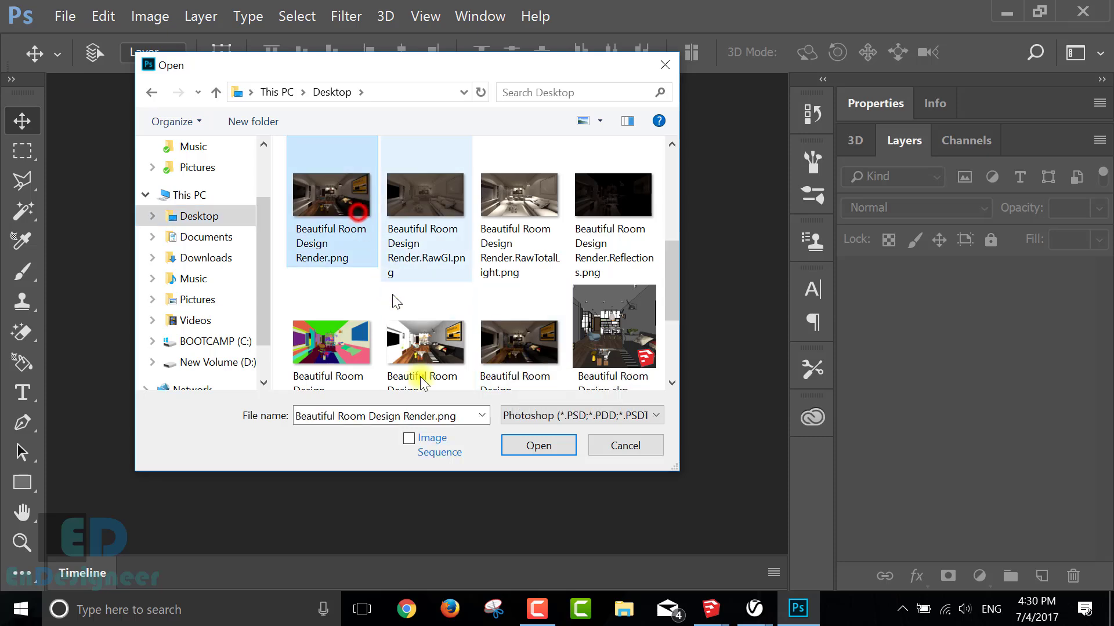
{"action": "left_click", "coordinate": [583, 415]}
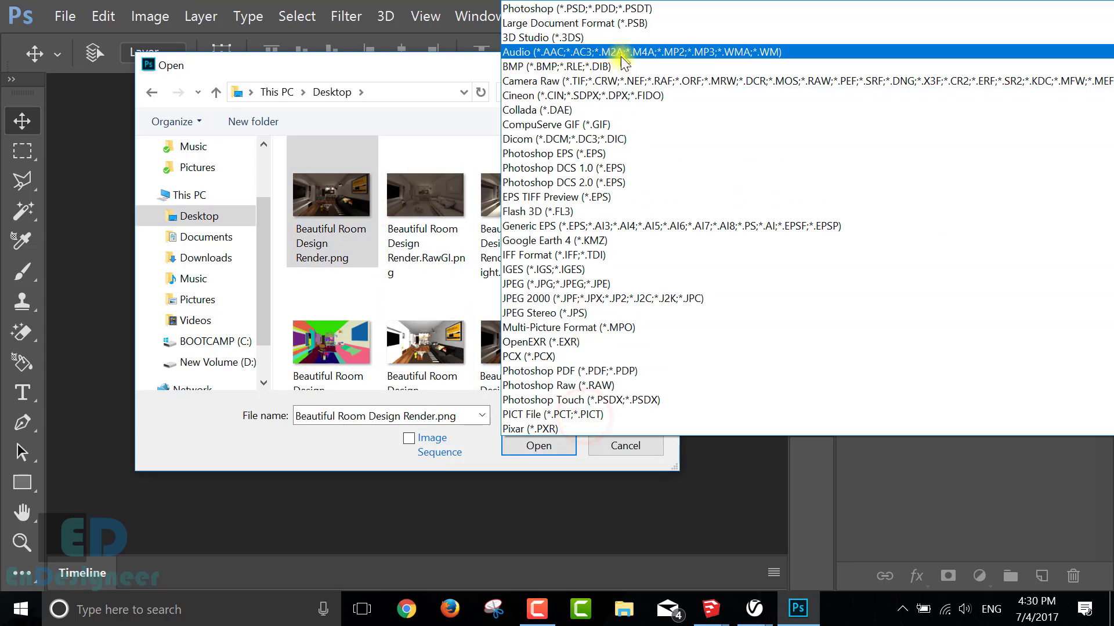
{"action": "left_click", "coordinate": [627, 78]}
{"action": "left_click", "coordinate": [545, 445]}
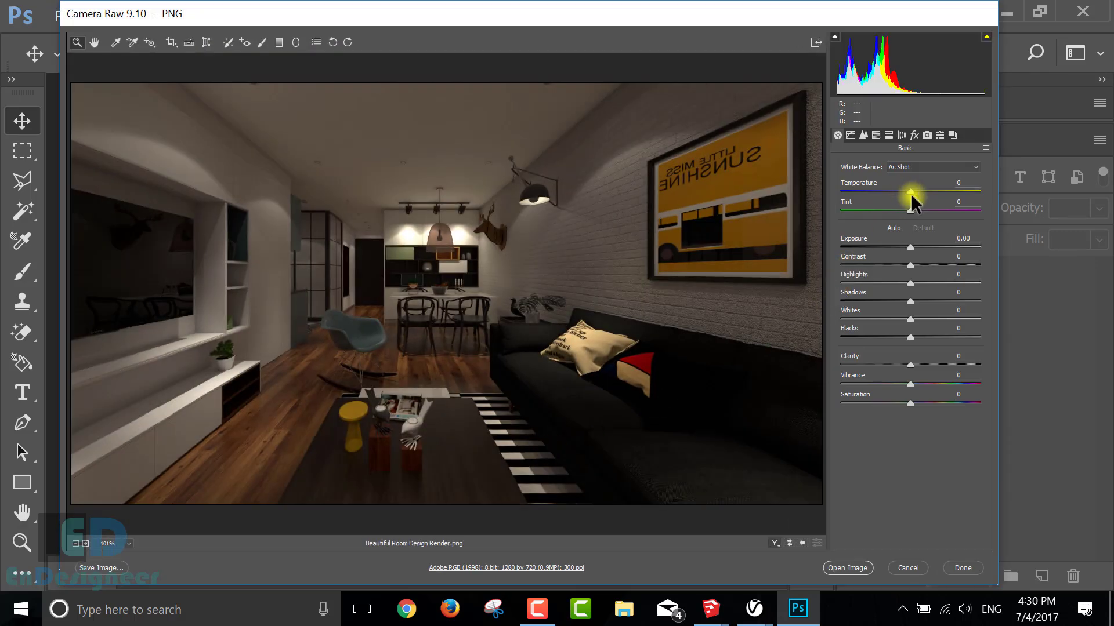
Step: Cool the temperature to -8, raise vibrance, and open the render as a Photoshop document
{"action": "left_click", "coordinate": [911, 193]}
{"action": "mouse_move", "coordinate": [911, 192]}
{"action": "left_mouse_down"}
{"action": "mouse_move", "coordinate": [907, 211]}
{"action": "mouse_move", "coordinate": [935, 245]}
{"action": "mouse_move", "coordinate": [881, 290]}
{"action": "mouse_move", "coordinate": [938, 308]}
{"action": "mouse_move", "coordinate": [849, 328]}
{"action": "mouse_move", "coordinate": [945, 337]}
{"action": "mouse_move", "coordinate": [928, 348]}
{"action": "mouse_move", "coordinate": [966, 366]}
{"action": "left_mouse_up"}
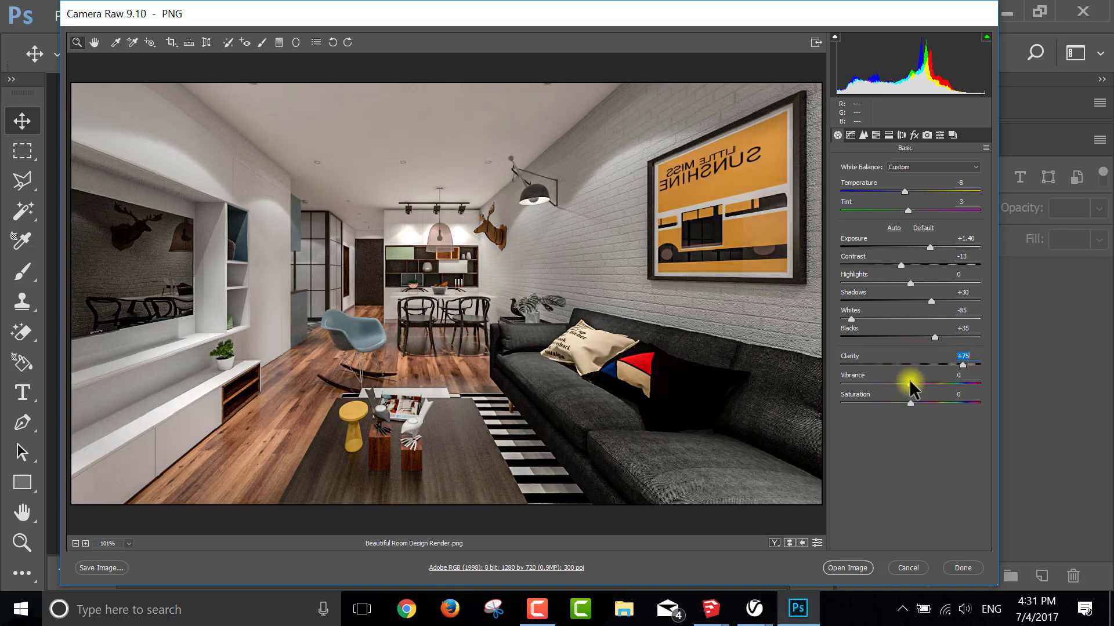
{"action": "left_click_drag", "start_coordinate": [913, 384], "coordinate": [946, 385]}
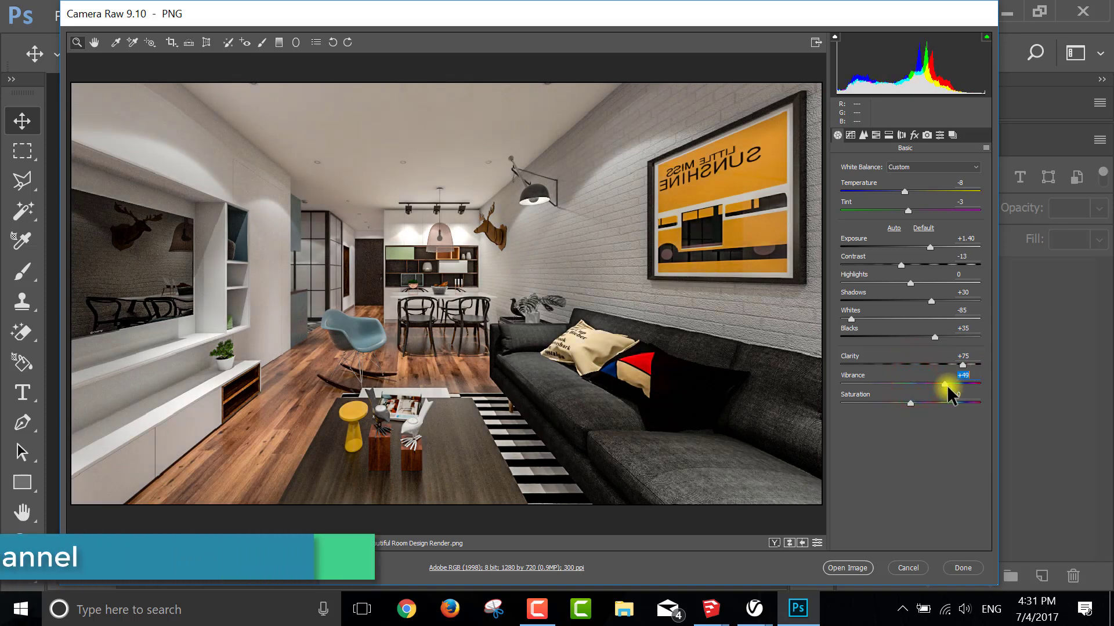
{"action": "left_click", "coordinate": [855, 565]}
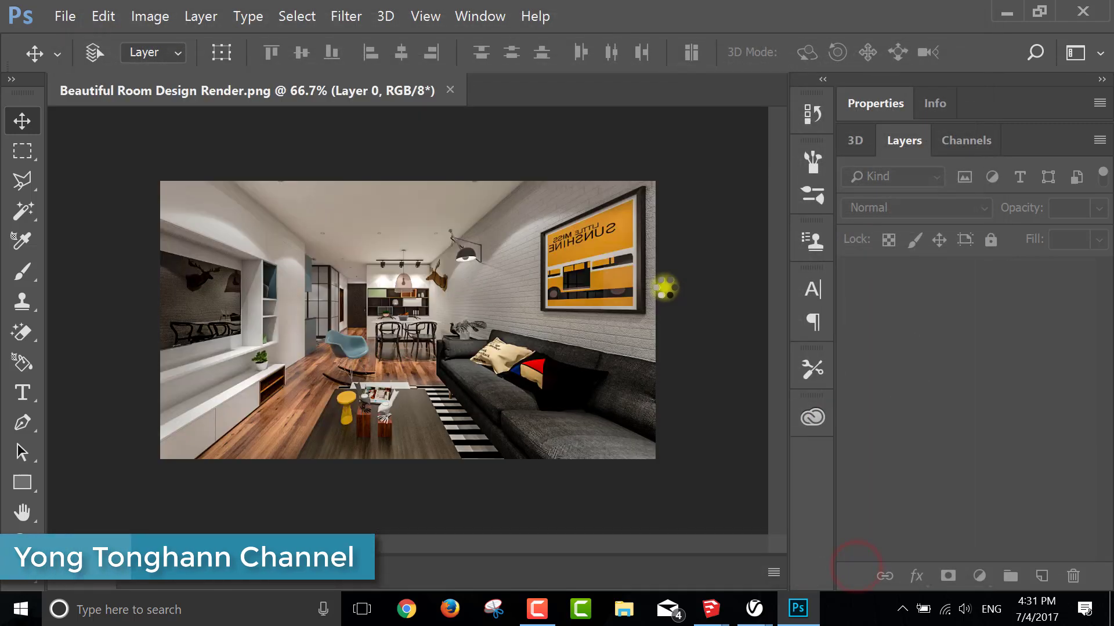
Step: Save the render to the Desktop as Beautiful Room Design Render.jpg at JPEG quality 12
{"action": "left_click", "coordinate": [52, 10]}
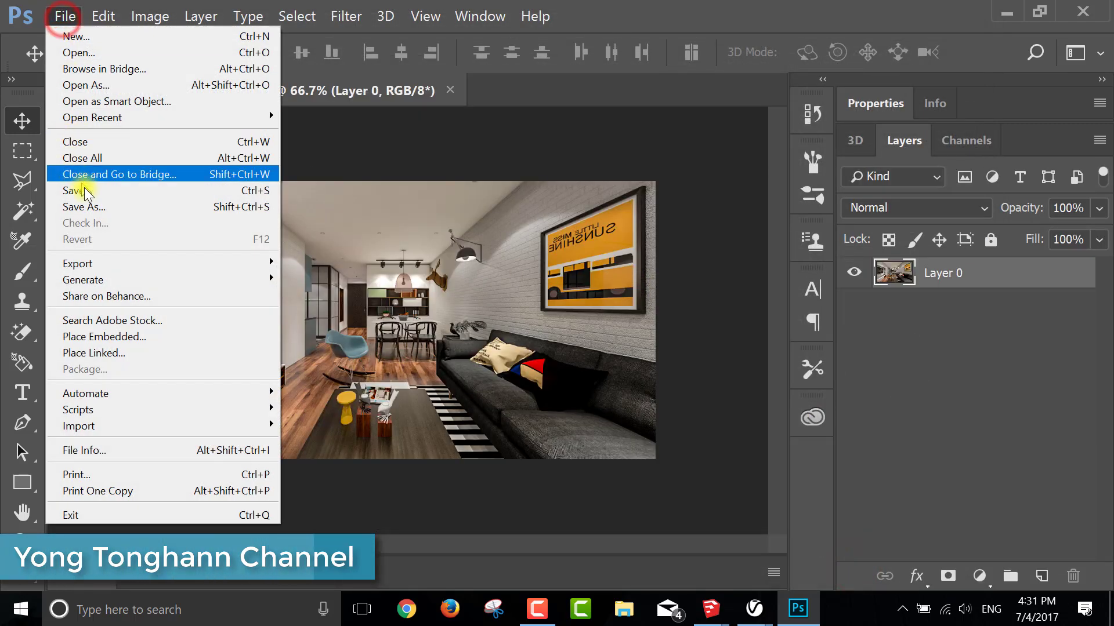
{"action": "left_click", "coordinate": [89, 203]}
{"action": "left_click", "coordinate": [204, 169]}
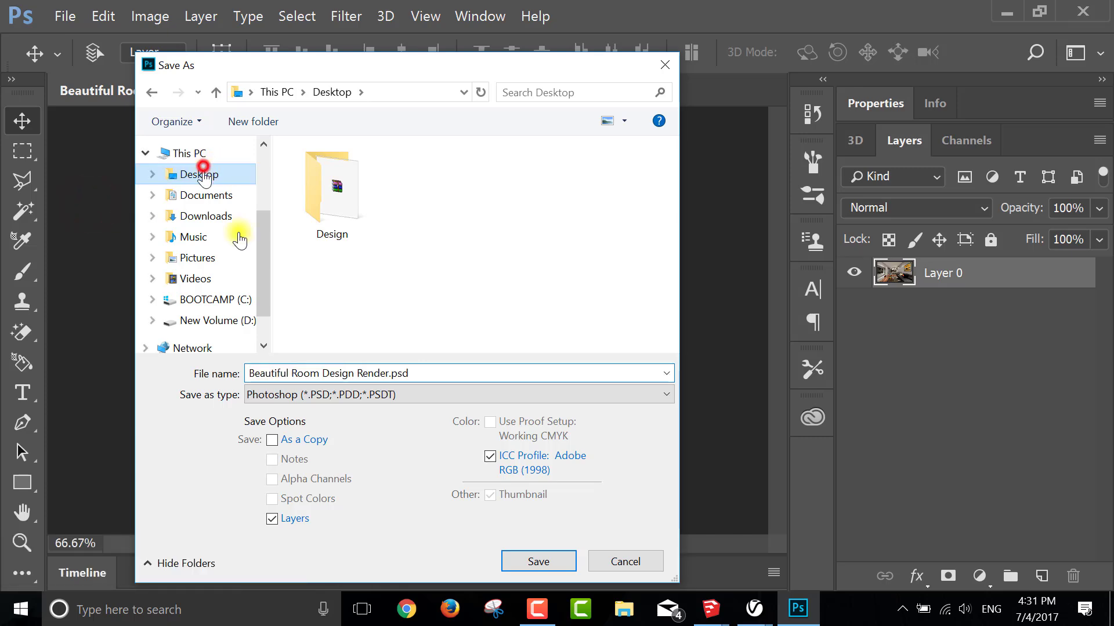
{"action": "left_click", "coordinate": [313, 394]}
{"action": "left_click", "coordinate": [328, 203]}
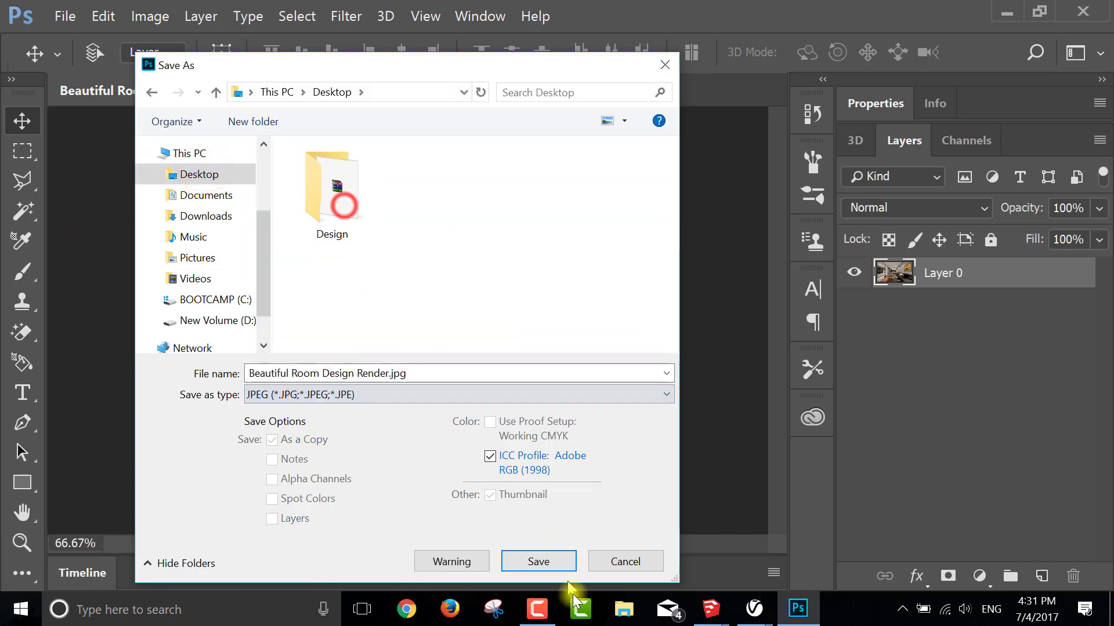
{"action": "left_click", "coordinate": [540, 561]}
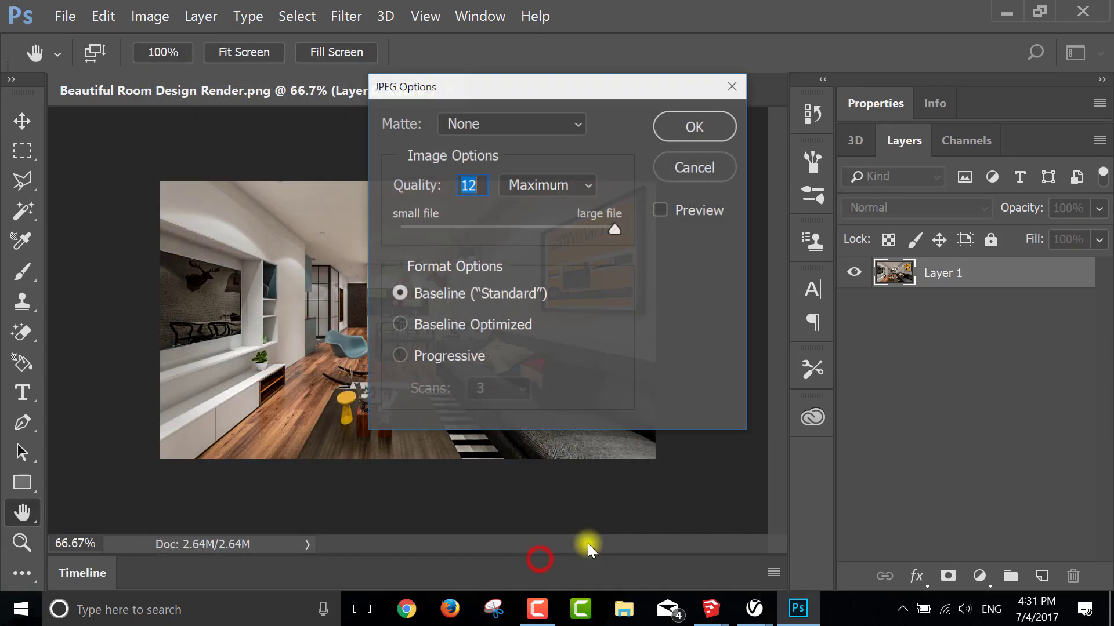
{"action": "left_click", "coordinate": [687, 116]}
Step: Refresh the desktop and view Beautiful Room Design Render.jpg full screen in Photos
{"action": "left_click", "coordinate": [1108, 615]}
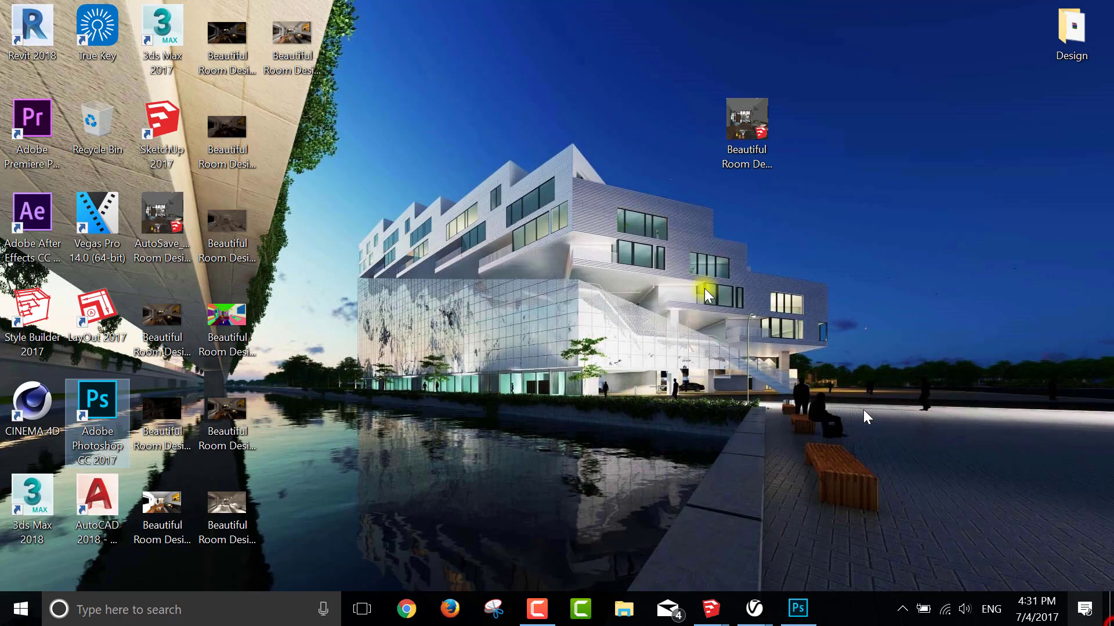
{"action": "right_click", "coordinate": [632, 223]}
{"action": "left_click", "coordinate": [678, 299]}
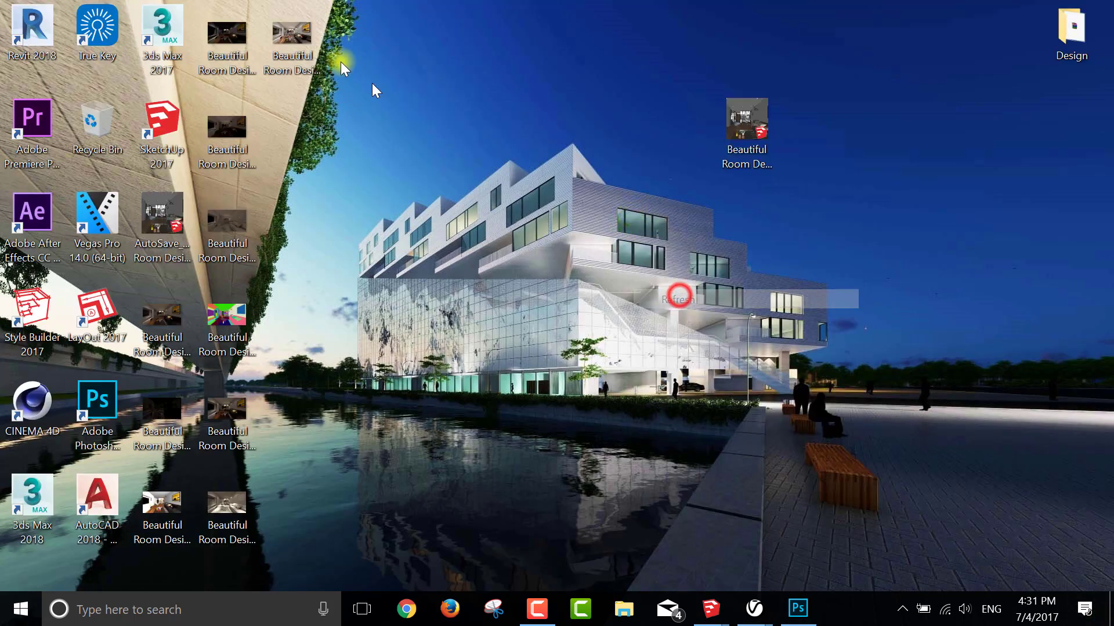
{"action": "double_click", "coordinate": [305, 36]}
{"action": "left_click", "coordinate": [1085, 561]}
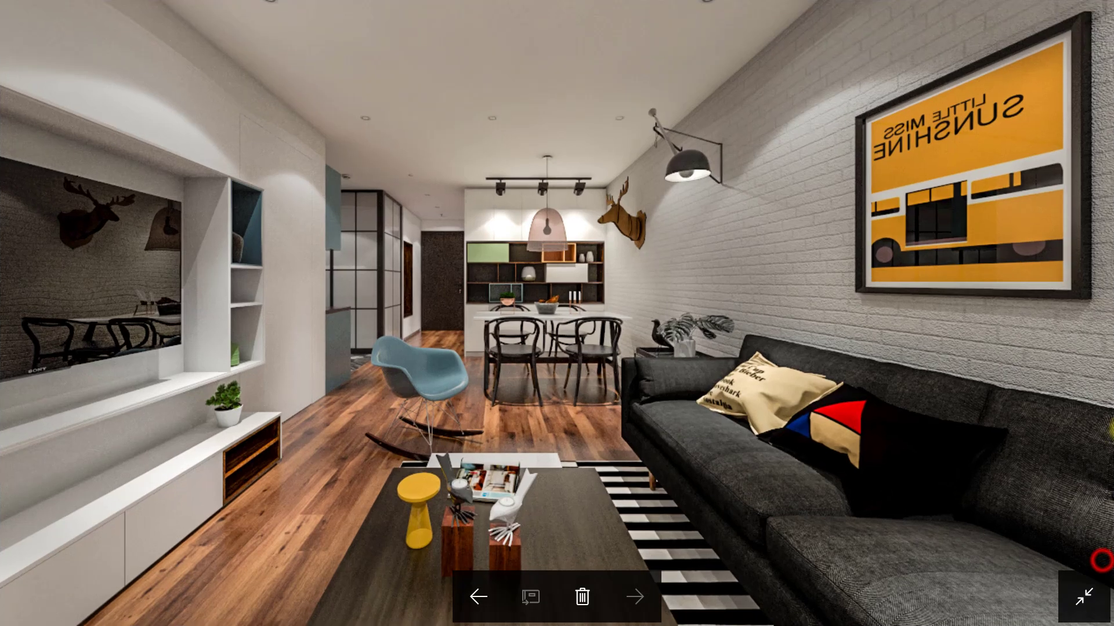